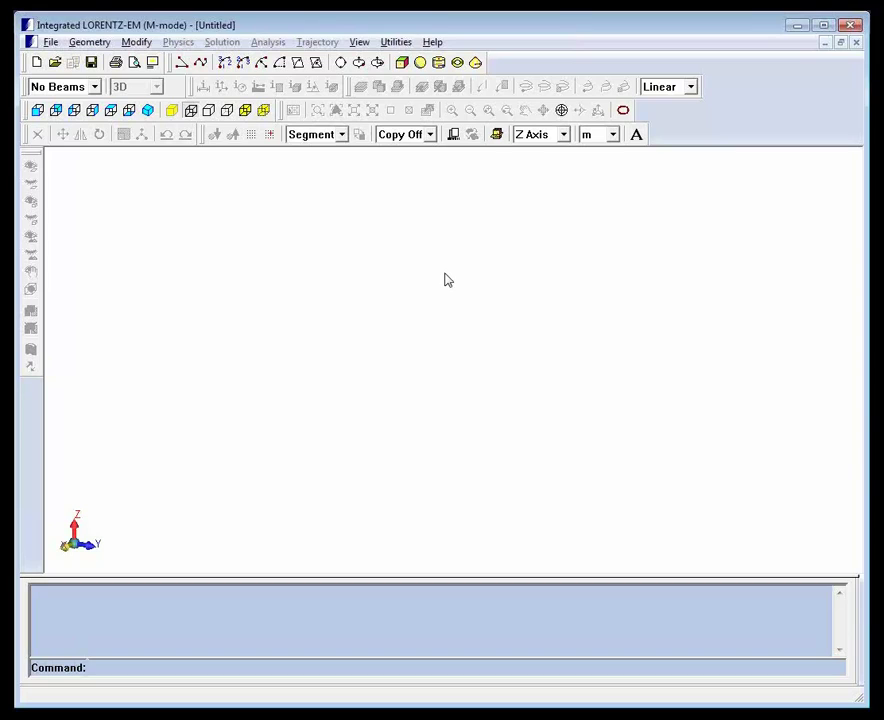
Switch length units to centimetres and enter 2D on the Z plane at depth 12.
click(612, 134)
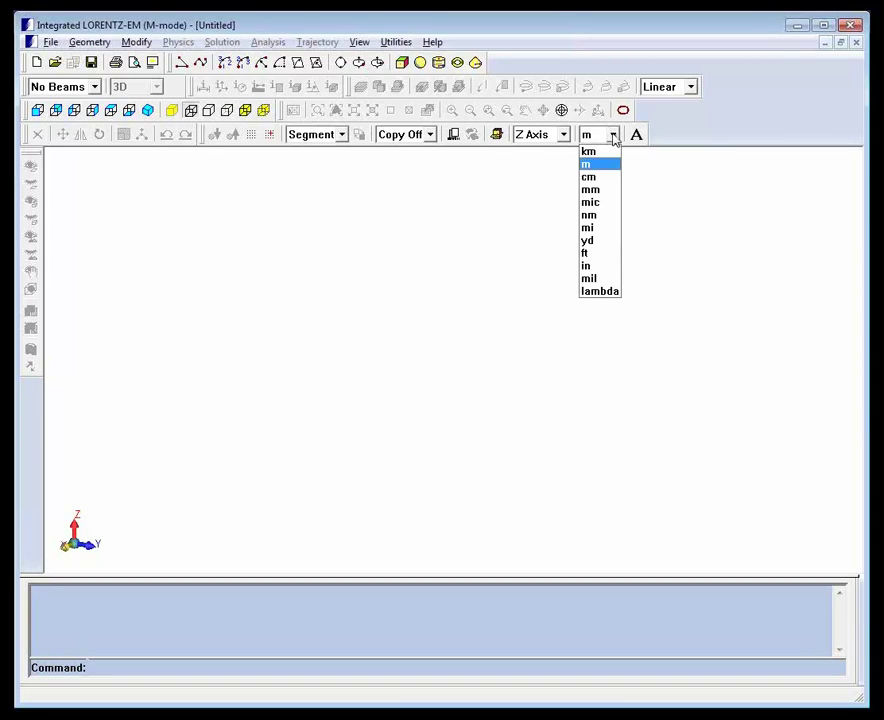
click(592, 177)
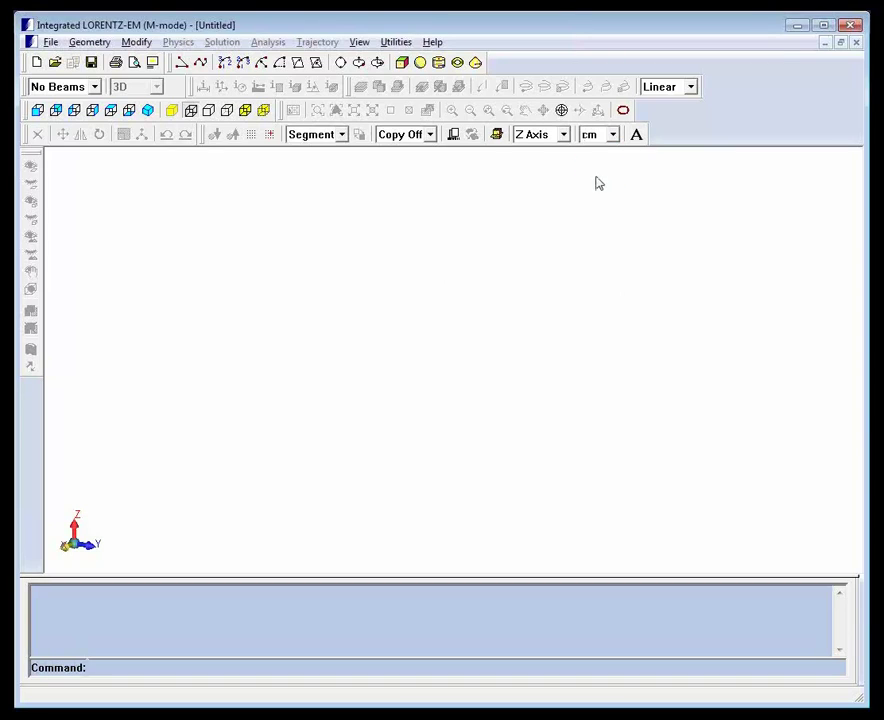
click(497, 135)
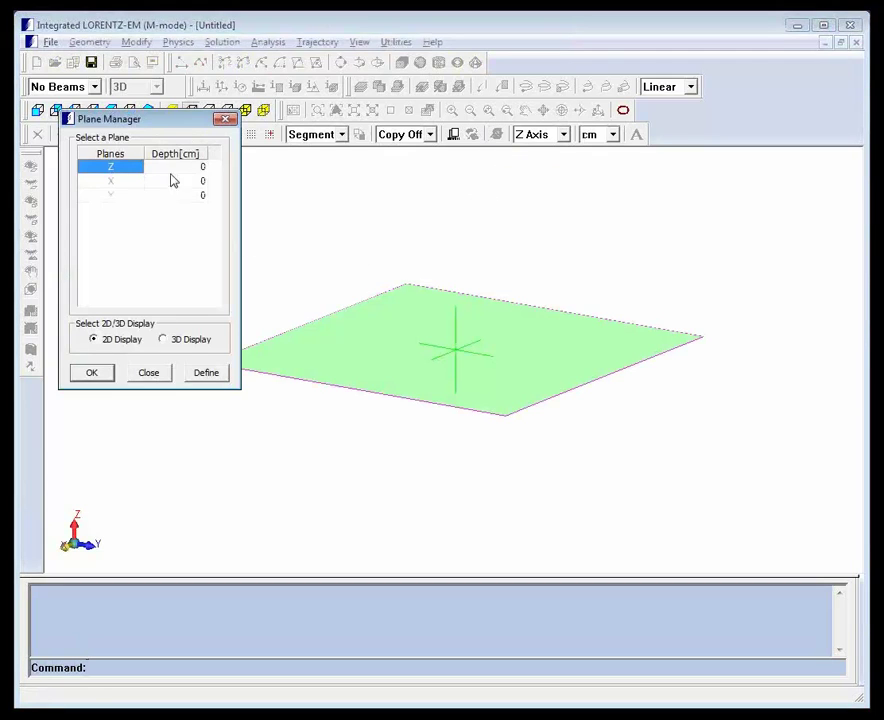
click(205, 169)
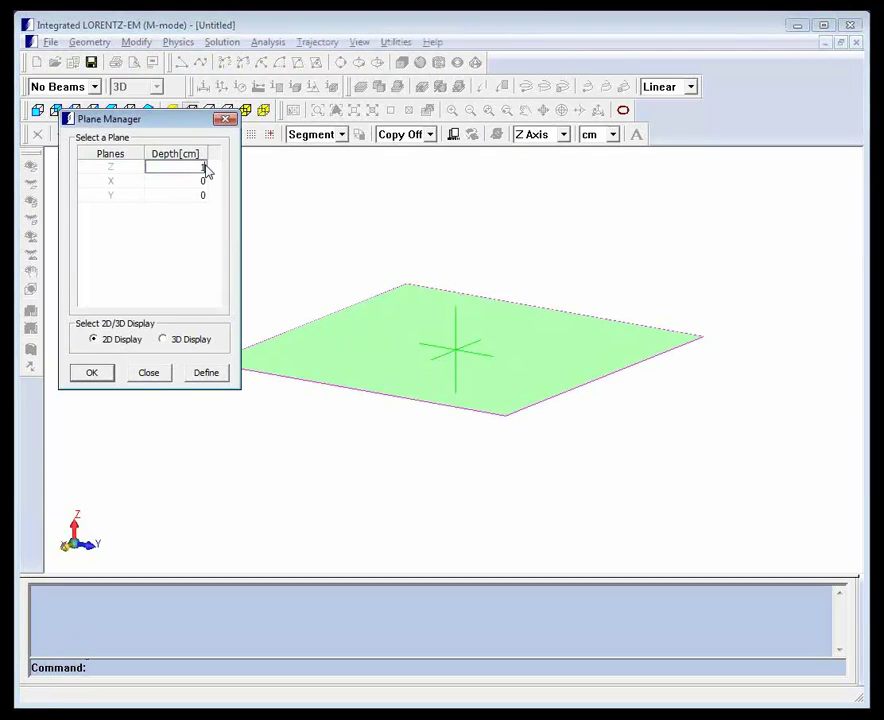
click(92, 373)
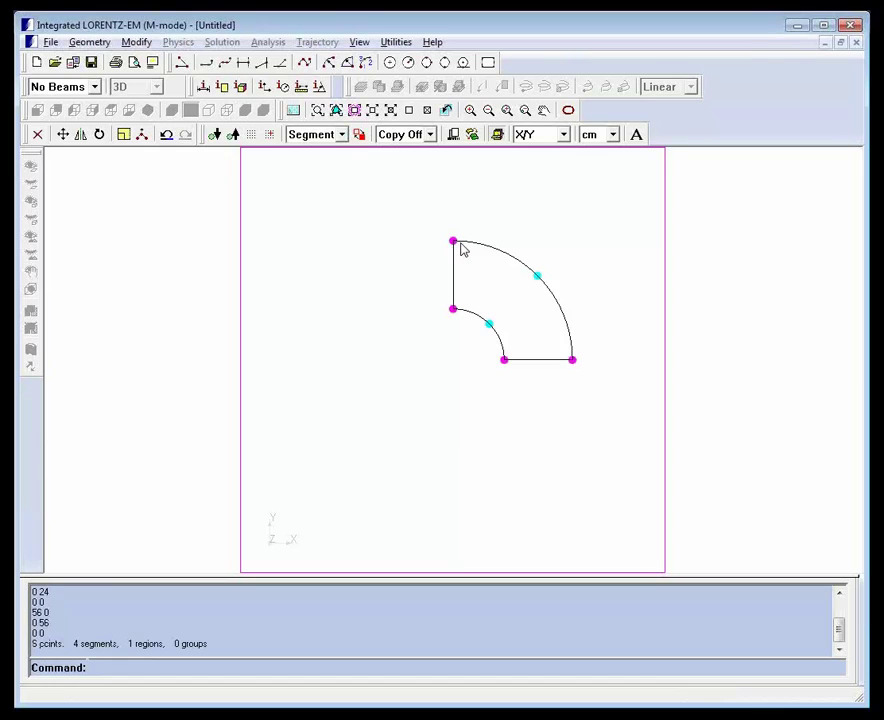
Round the quarter-ring's four corners with radius 4.
click(134, 42)
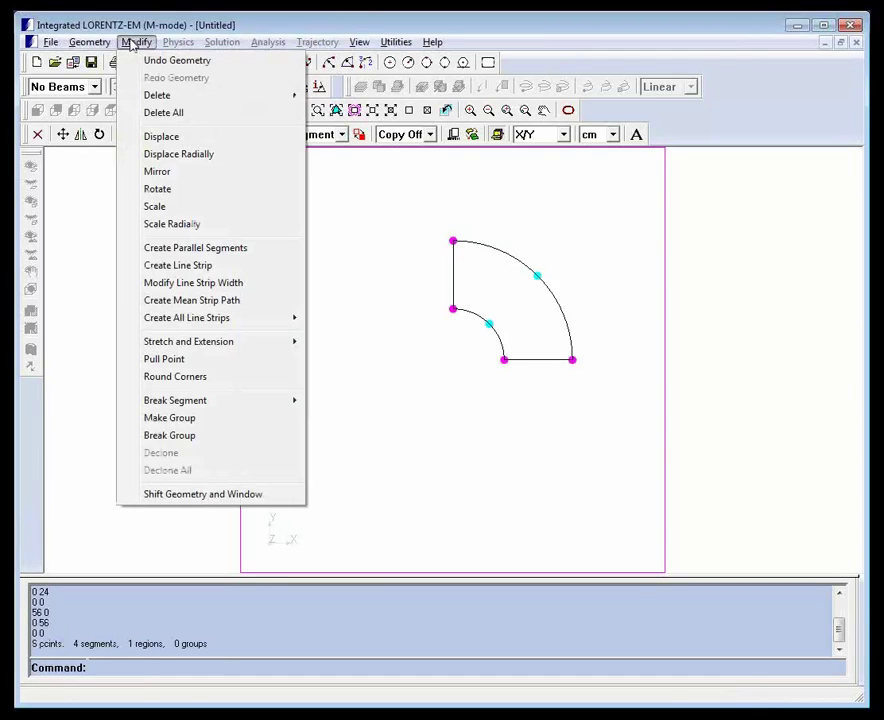
click(193, 376)
click(453, 309)
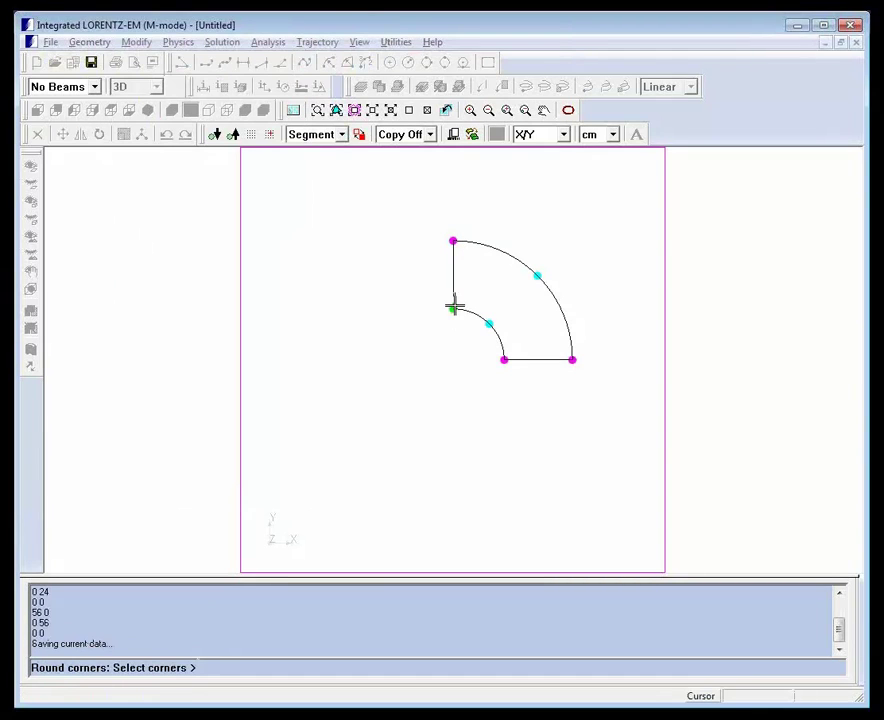
click(453, 241)
click(572, 360)
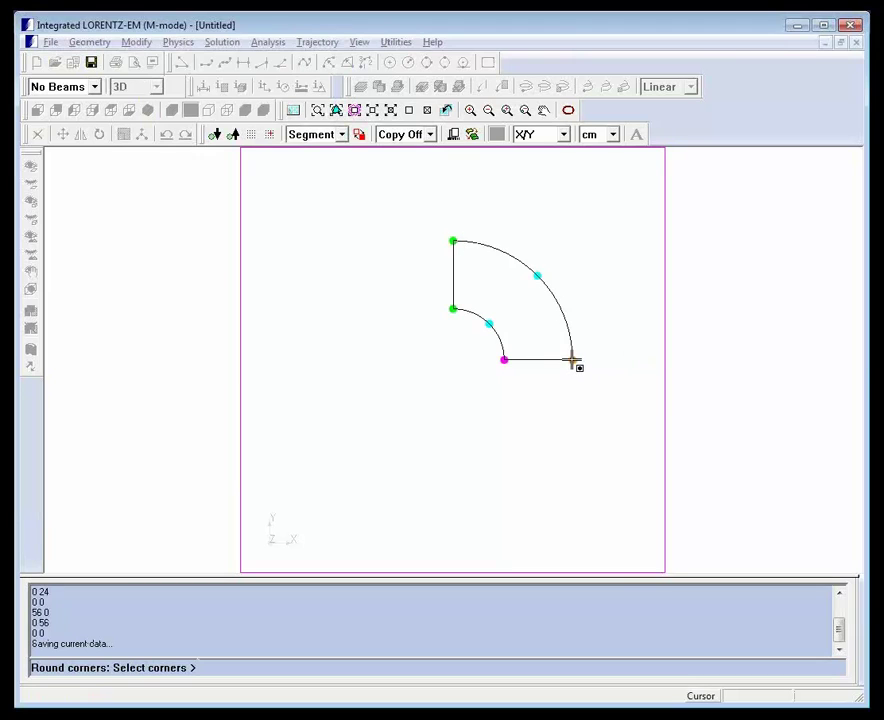
click(504, 359)
key(Return)
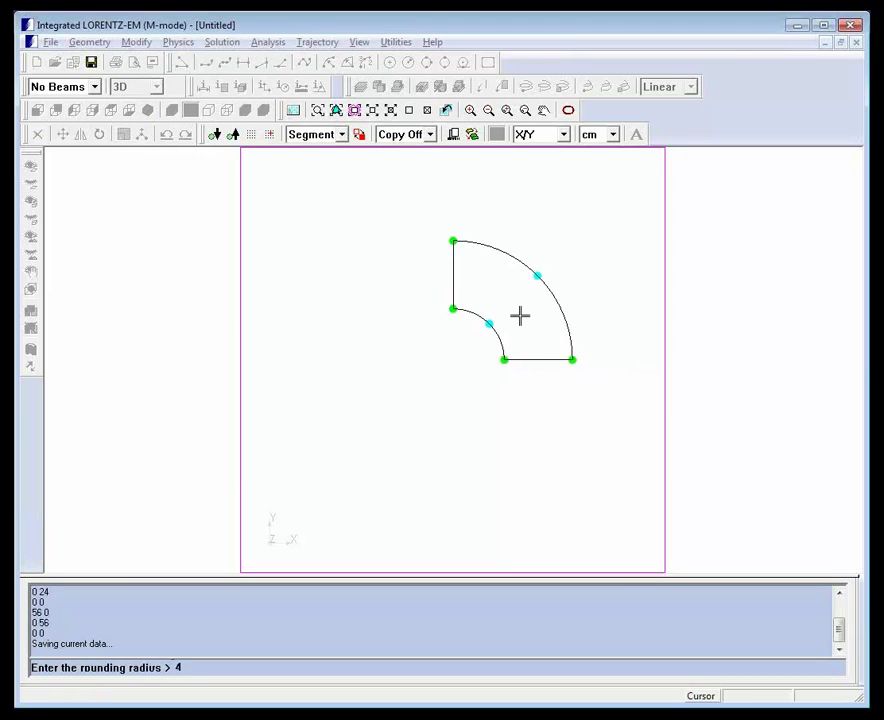
key(Return)
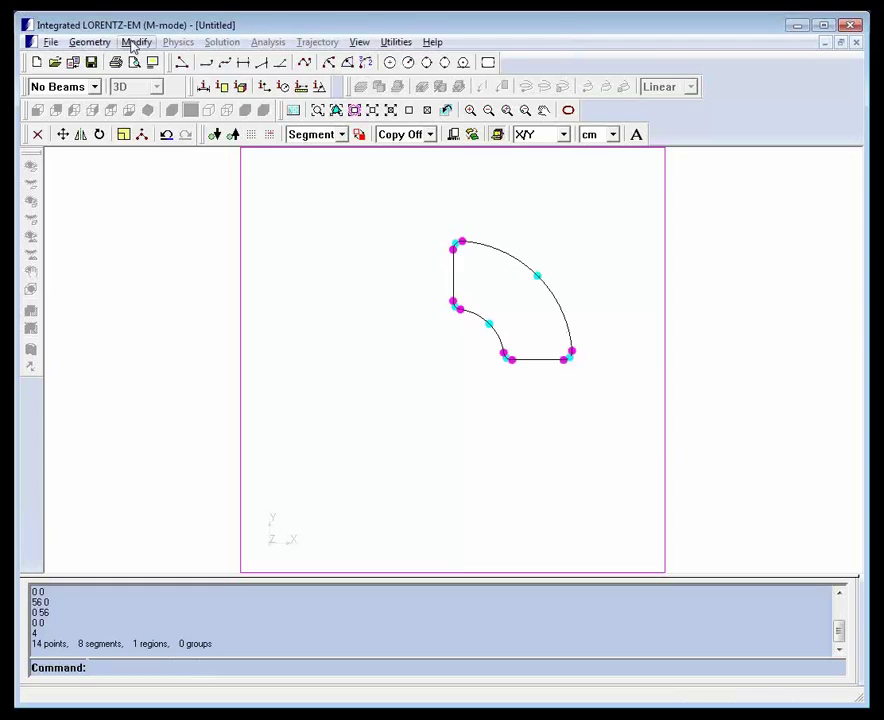
Add a 4 cm thick parallel outline outside the region, then select the outer arc.
click(136, 42)
click(184, 251)
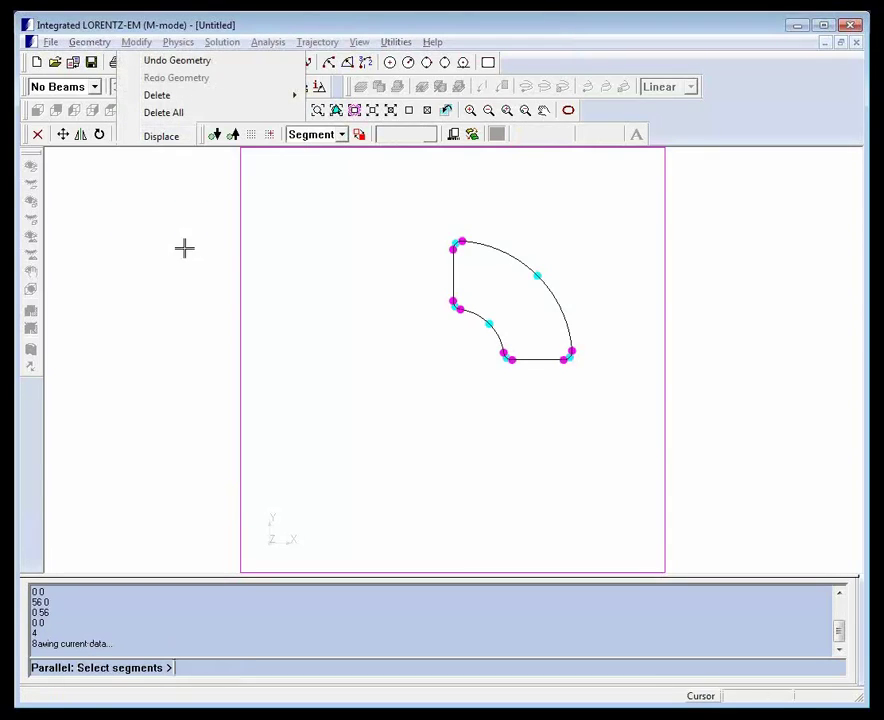
click(341, 134)
click(310, 168)
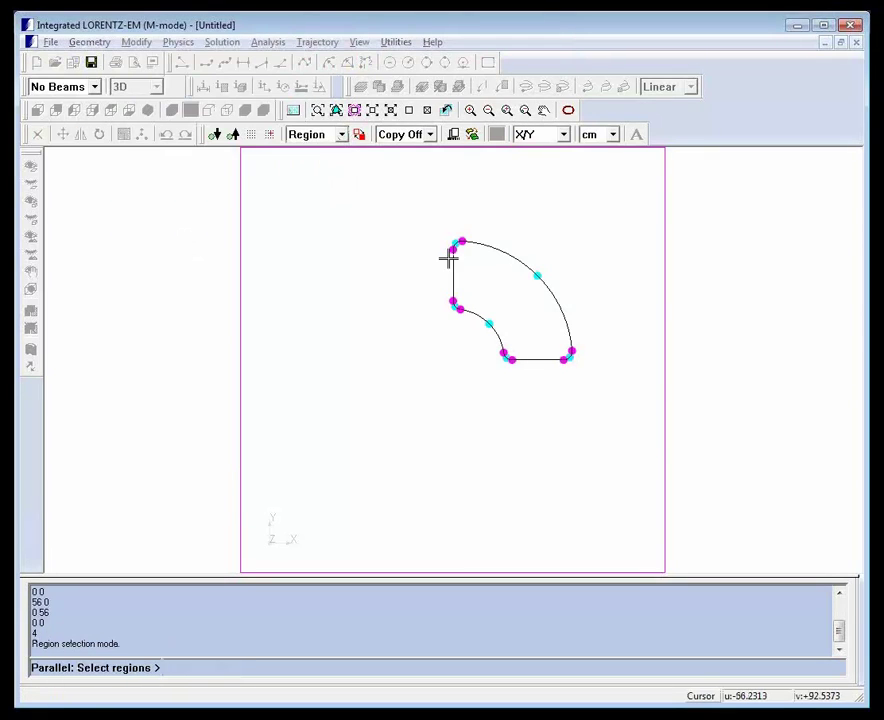
click(488, 306)
right_click(568, 247)
click(568, 247)
text(4)
key(Return)
click(341, 134)
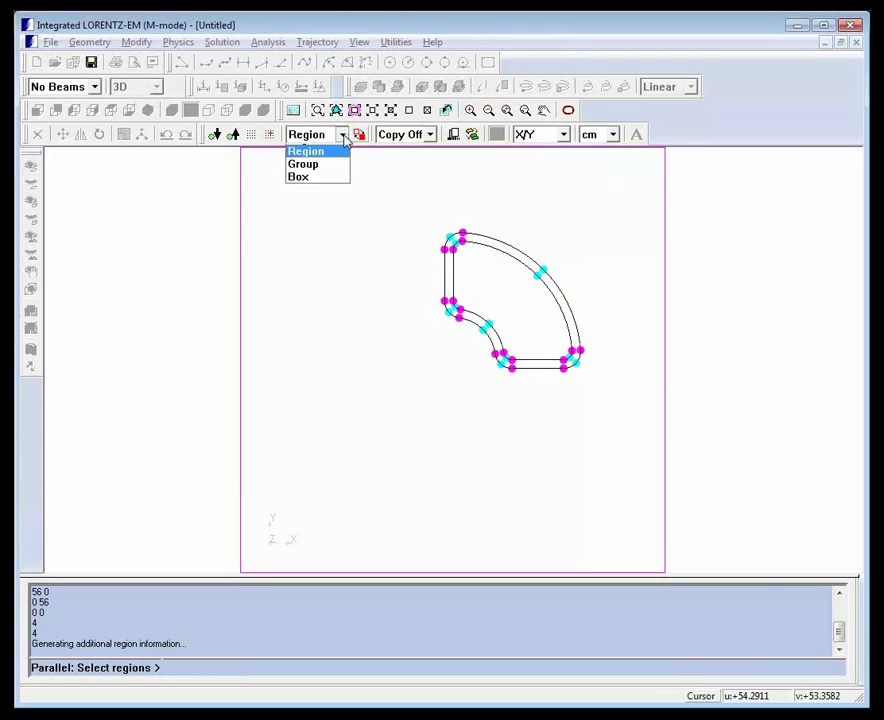
click(312, 151)
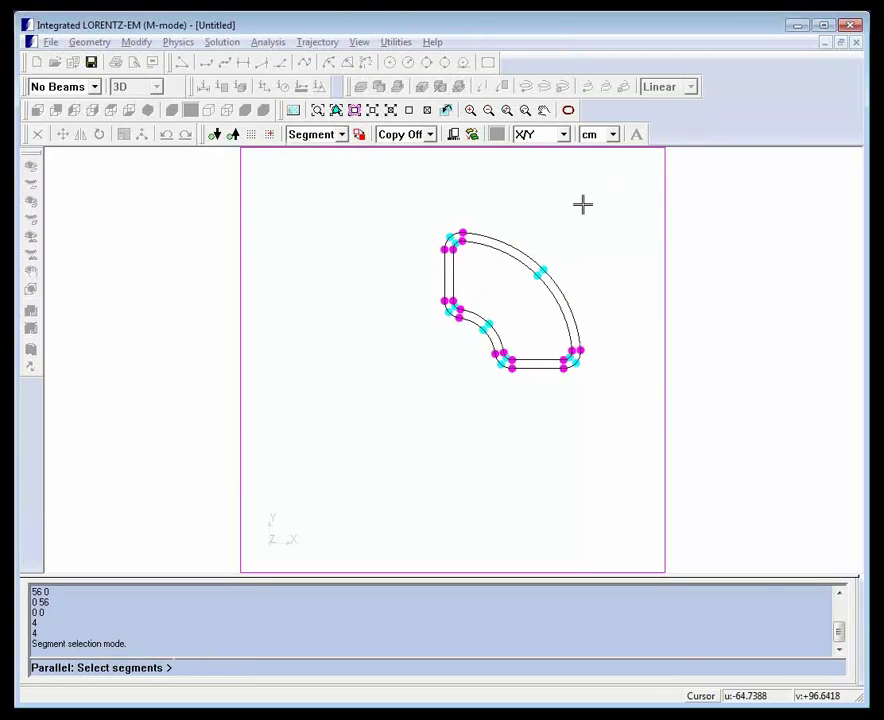
right_click(521, 252)
Add a parallel arc 10 cm further out and draw the top connector line.
click(568, 221)
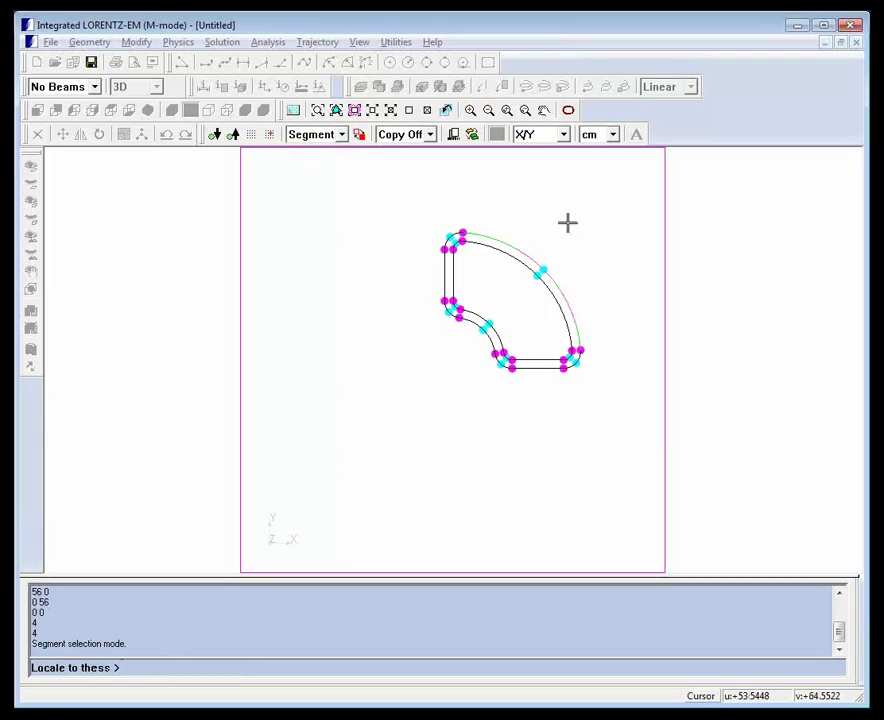
key(Return)
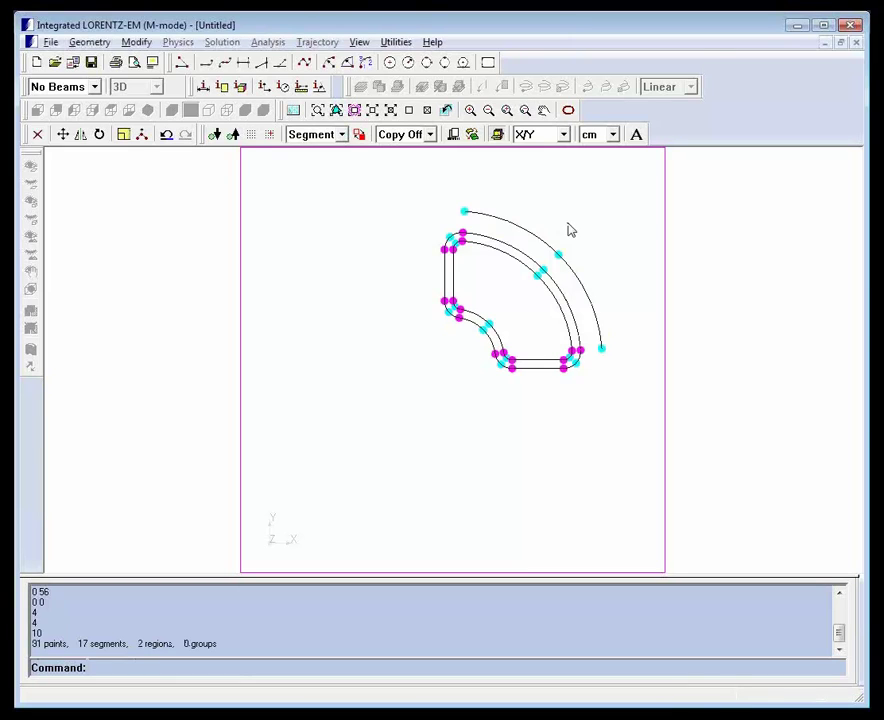
key(Return)
click(462, 234)
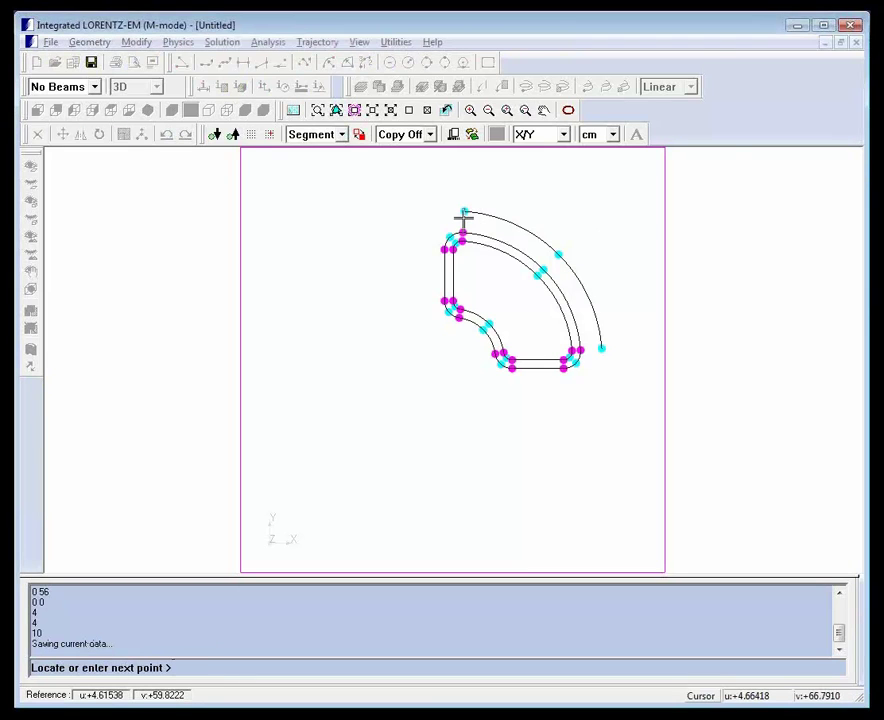
click(464, 212)
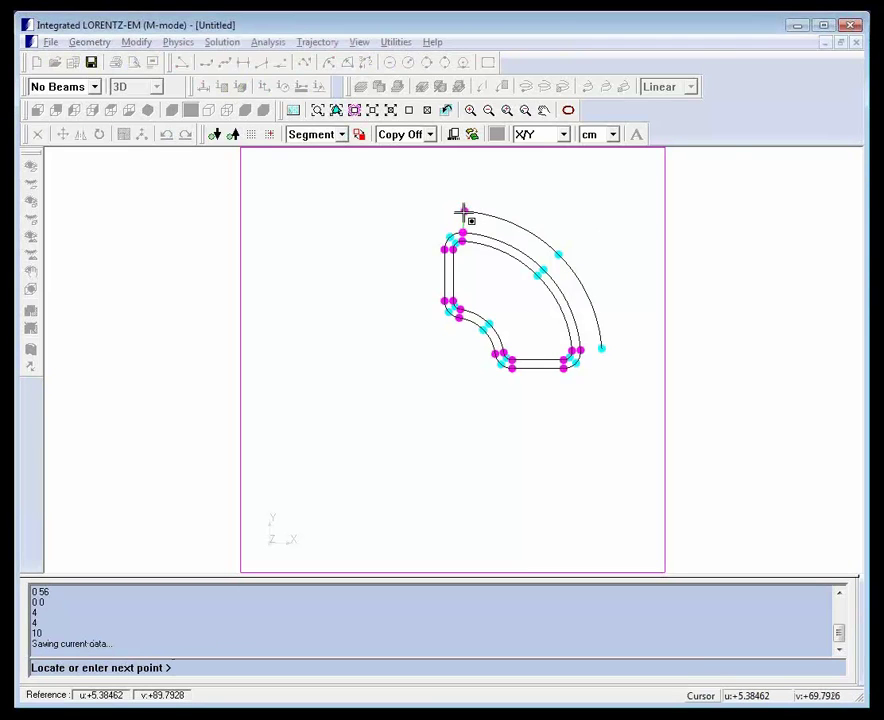
Connect the lower-right and left-side vertices of the inner and outer outlines with lines.
click(576, 350)
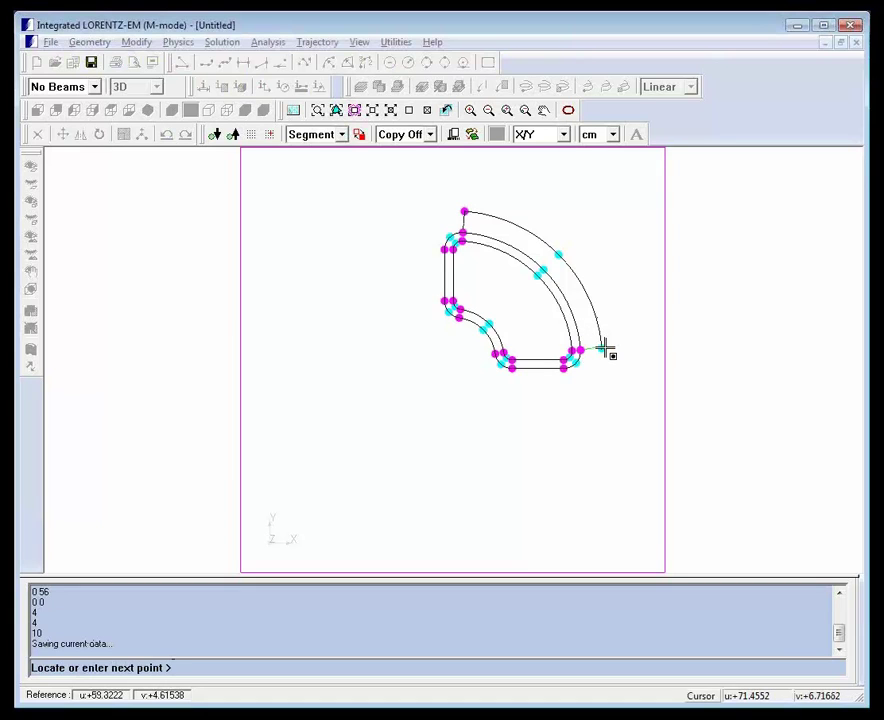
click(602, 348)
scroll(605, 240, up, 2)
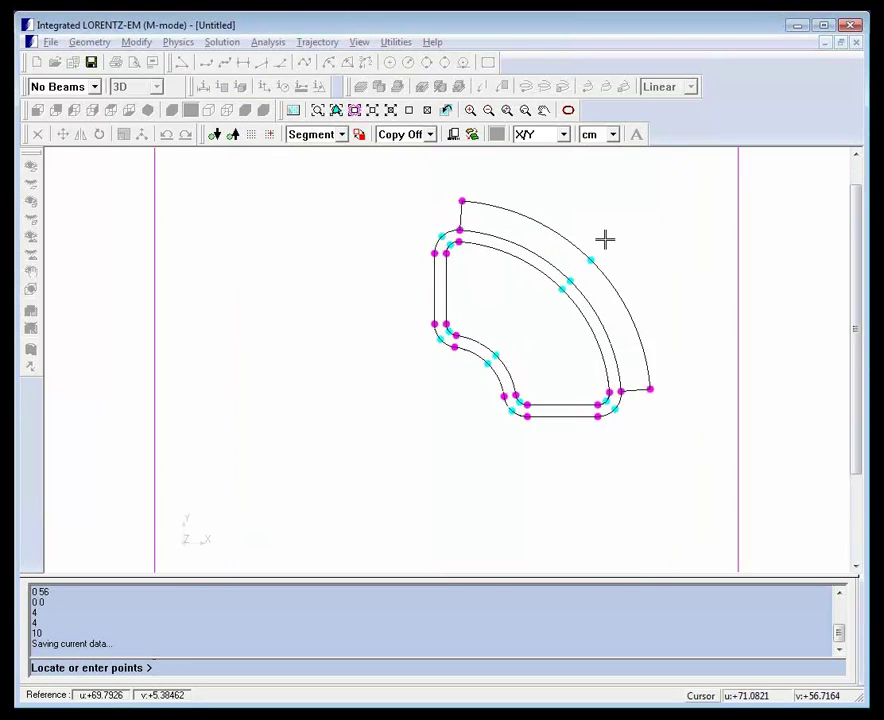
click(464, 229)
click(446, 244)
click(429, 244)
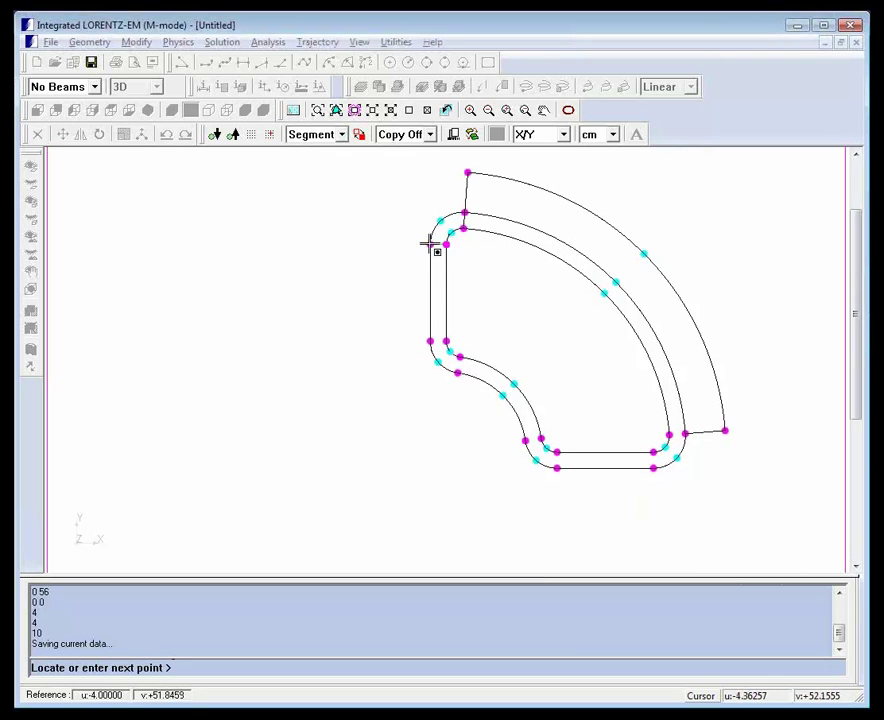
click(447, 342)
click(430, 342)
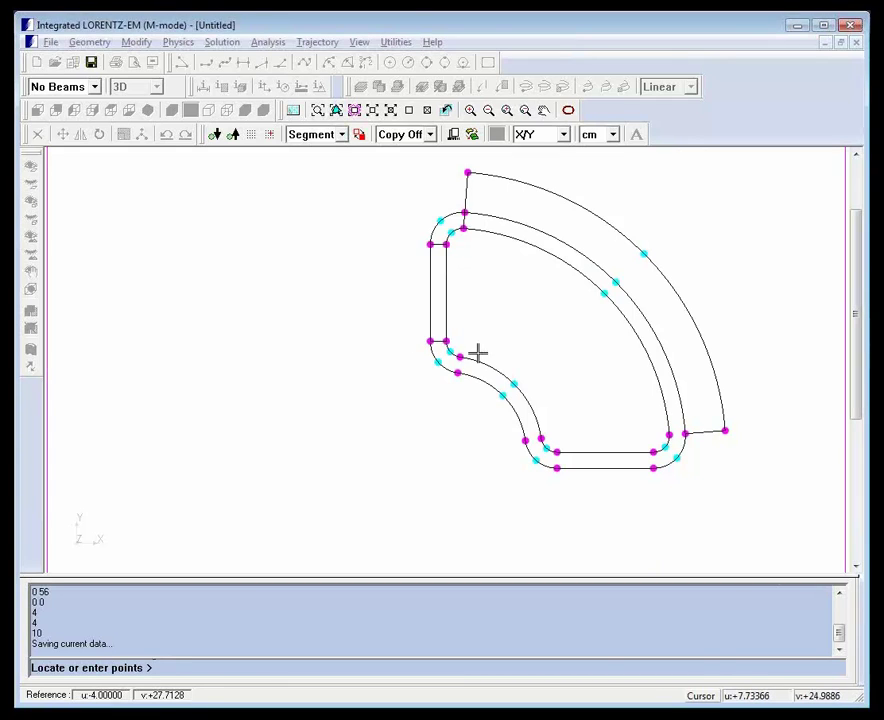
click(459, 360)
Draw connector lines across the left bend, bottom bend, bottom edge and right side.
click(459, 375)
click(526, 445)
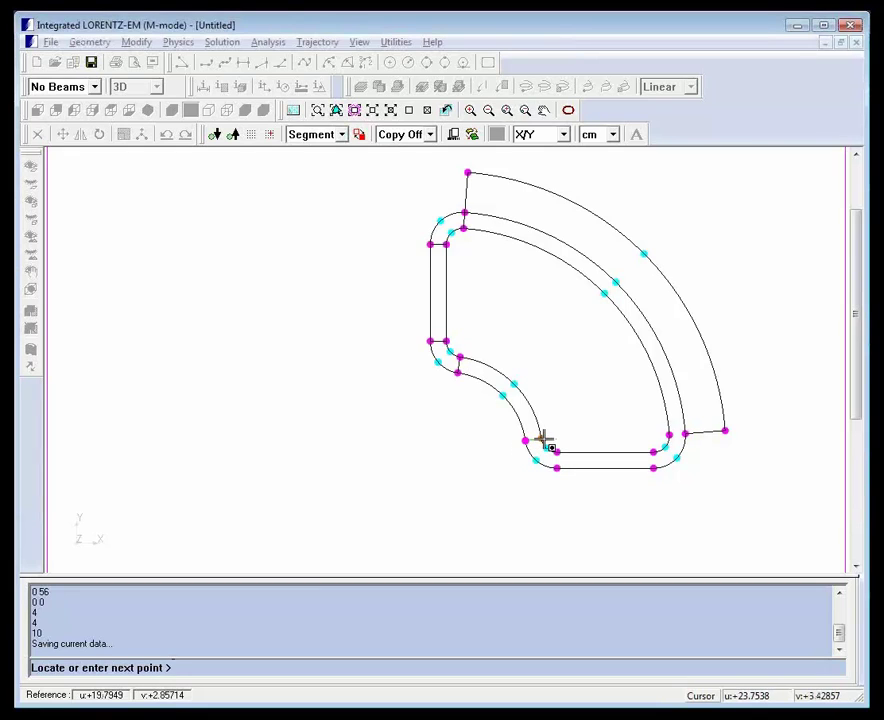
click(545, 439)
click(557, 453)
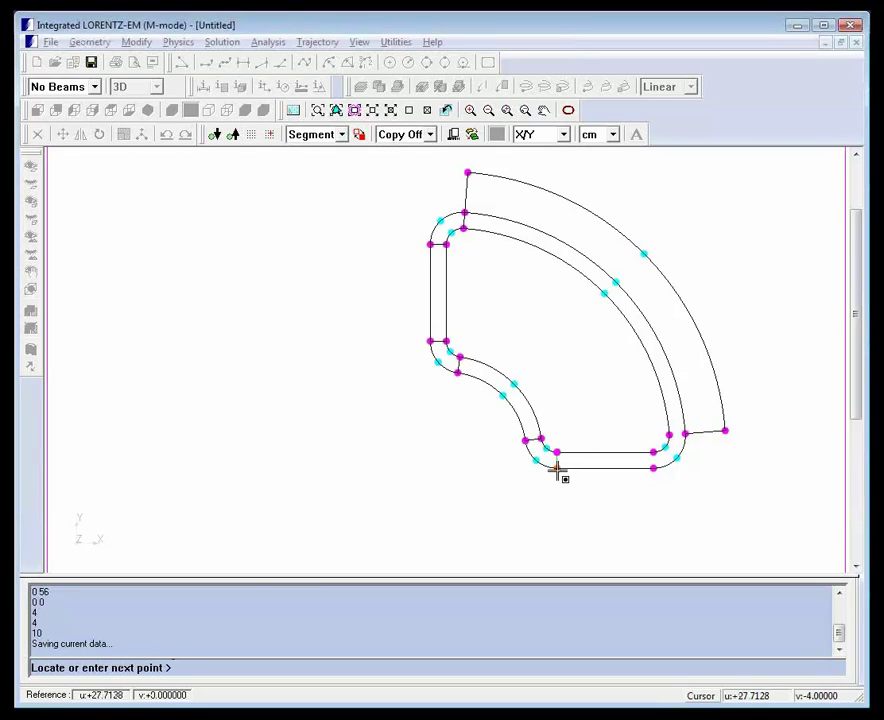
click(557, 468)
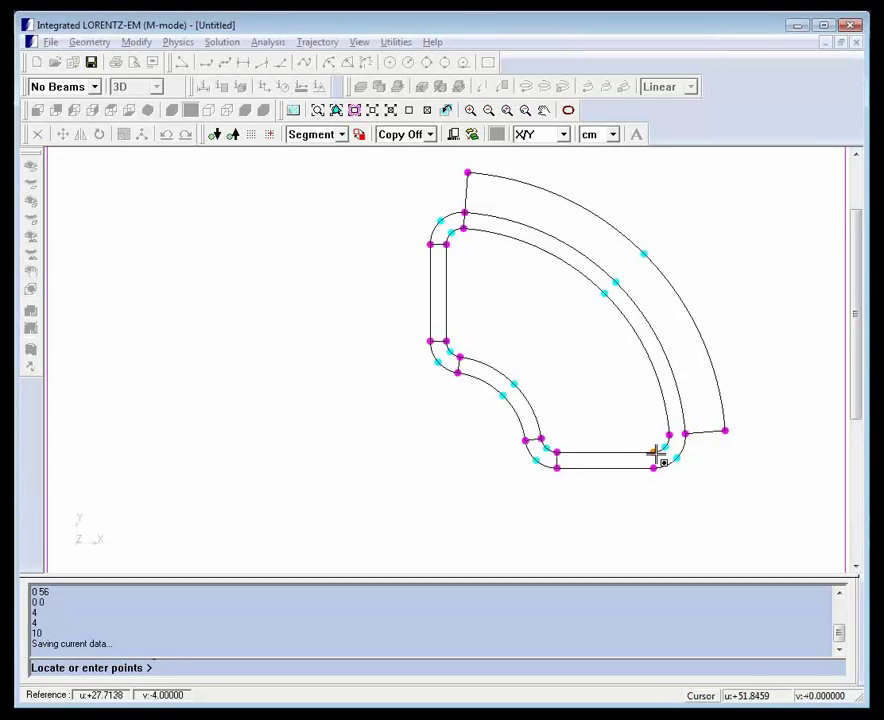
click(654, 452)
click(655, 468)
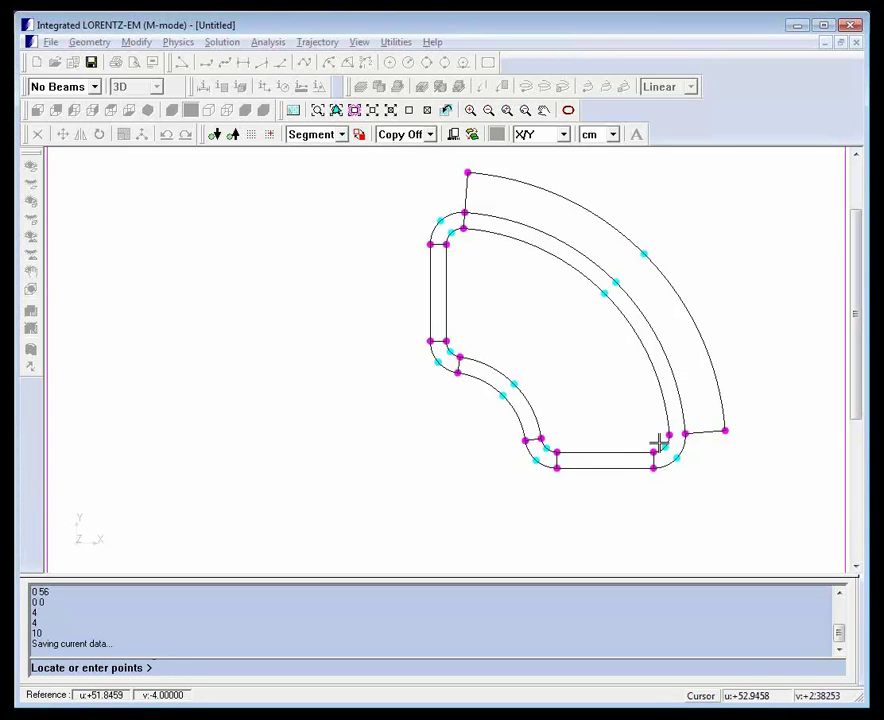
click(668, 434)
click(684, 433)
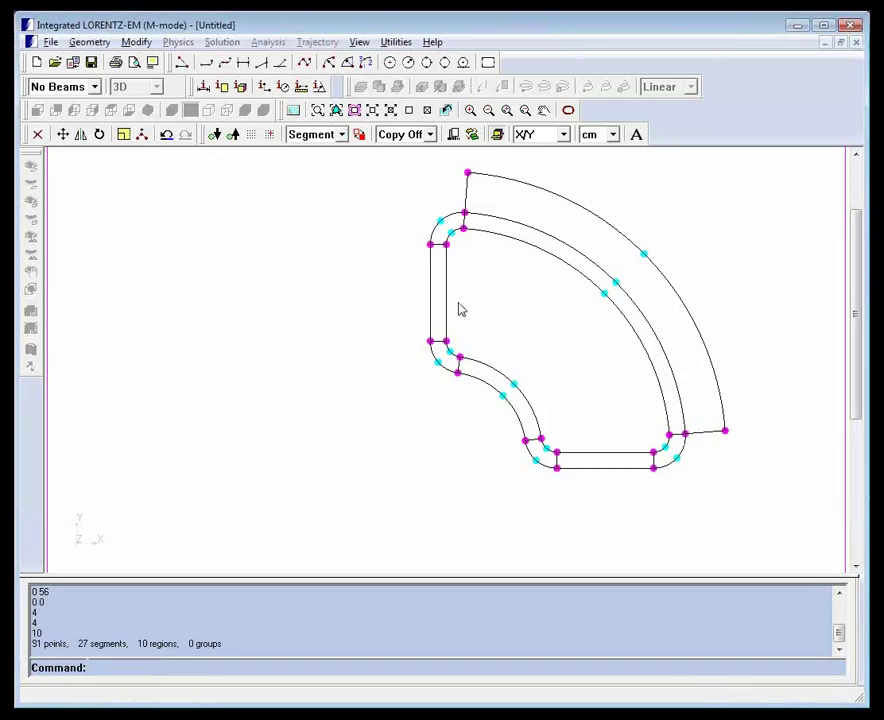
Return to 3D and display the model as shaded surfaces at an angle.
click(496, 134)
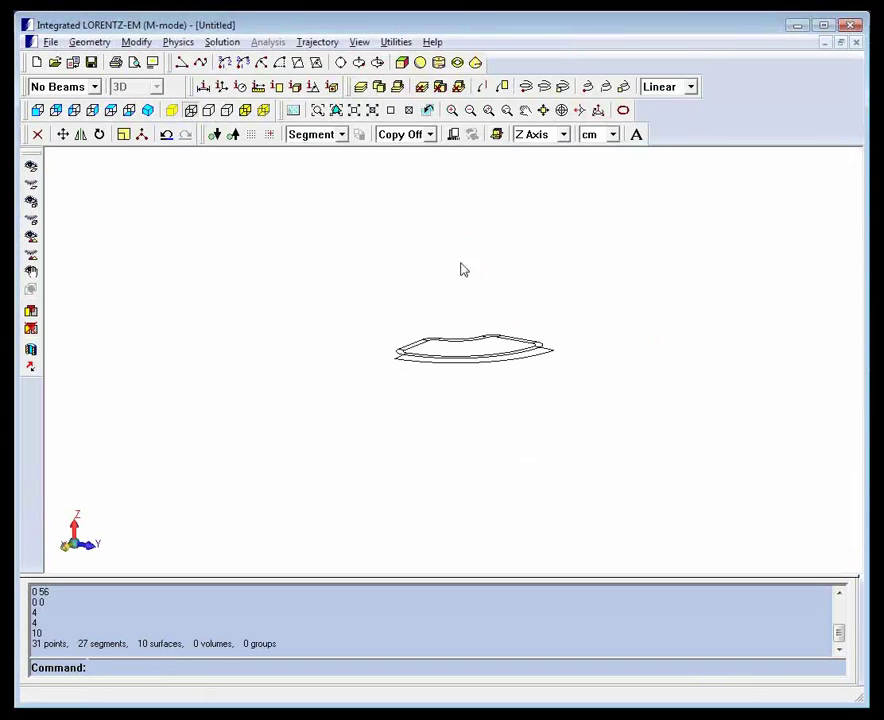
mouse_move(410, 322)
middle_down()
mouse_move(426, 408)
mouse_move(528, 415)
mouse_move(536, 404)
middle_up()
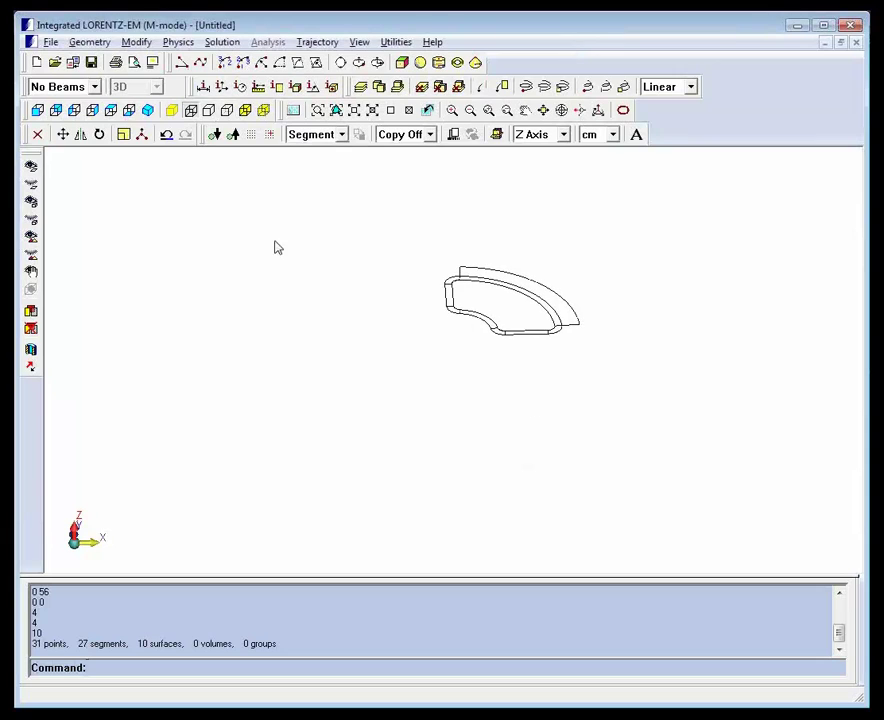
click(247, 111)
scroll(474, 371, up, 5)
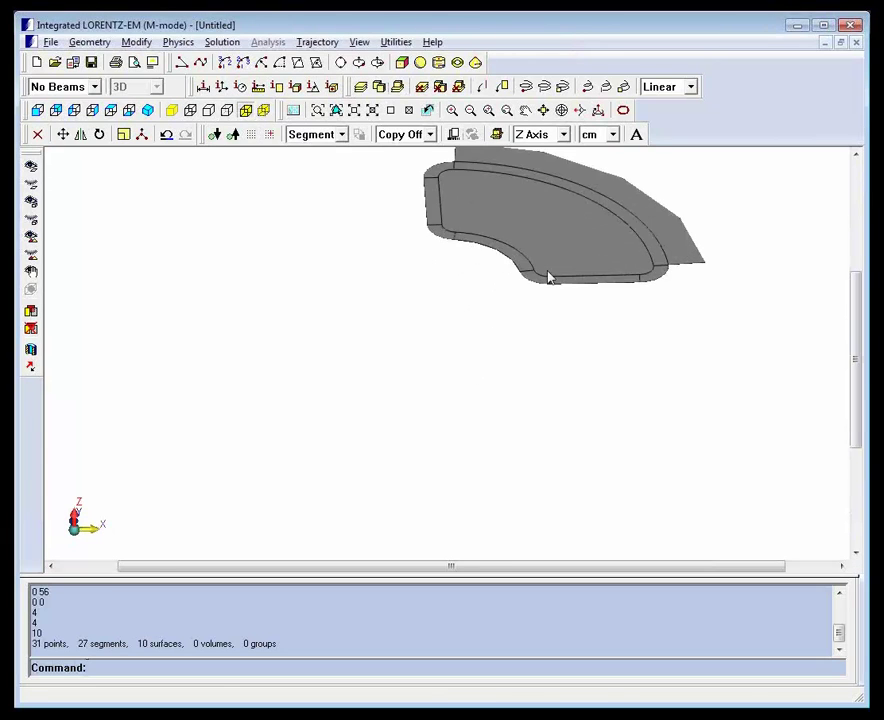
middle_drag(550, 274, 438, 412)
Set the shading resolution to Fine and tilt the model edge-on.
click(359, 43)
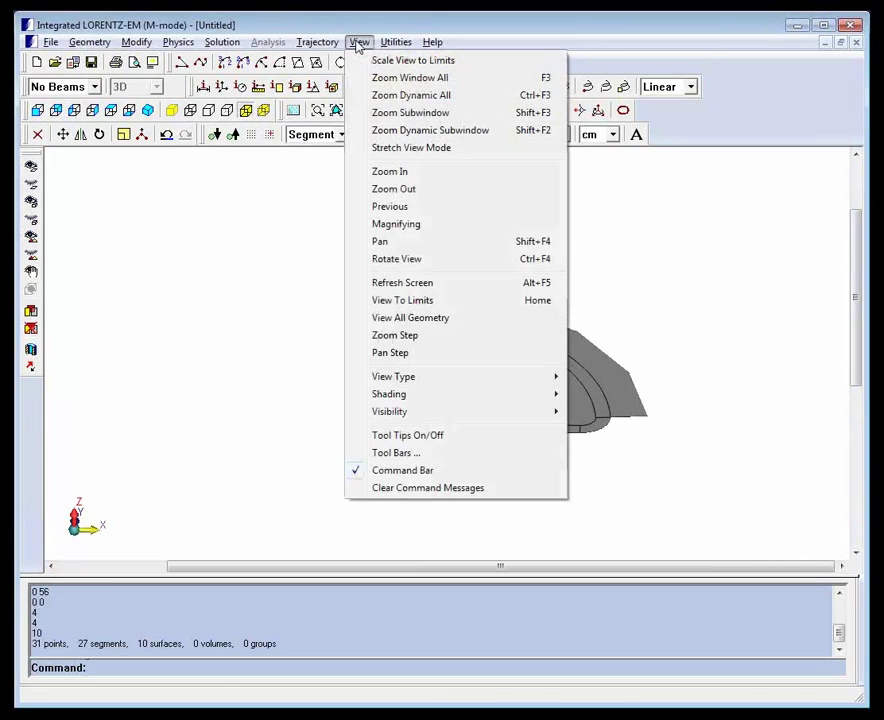
mouse_move(398, 401)
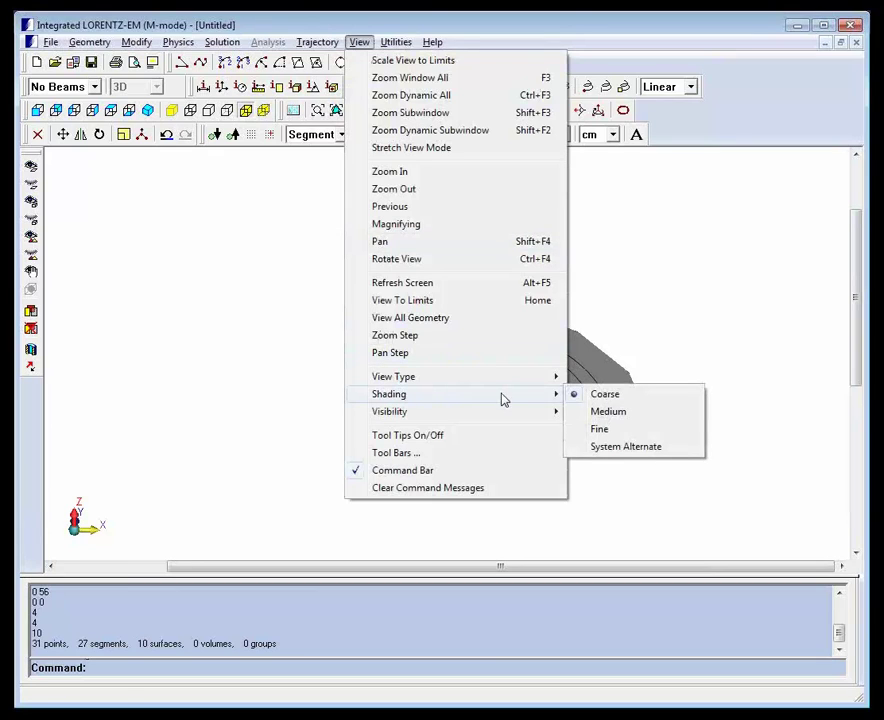
click(600, 429)
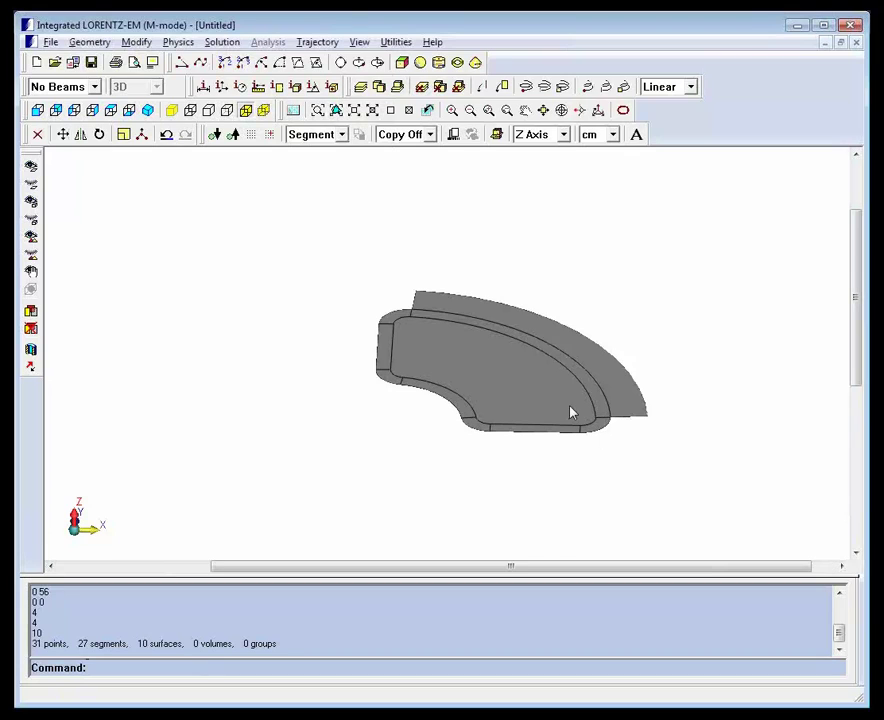
scroll(570, 412, up, 2)
middle_drag(570, 412, 509, 424)
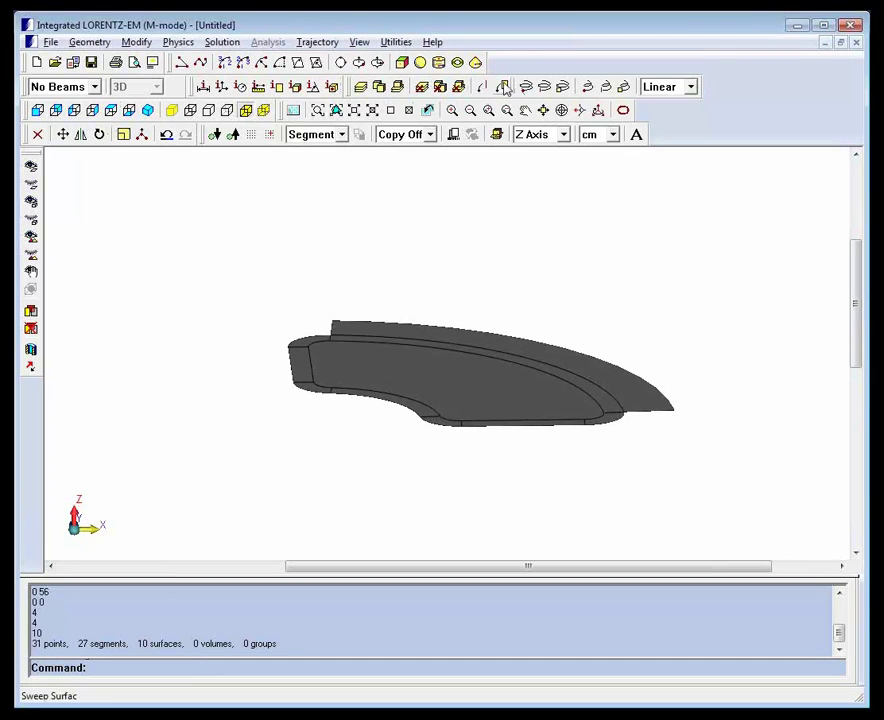
Box-select the entire profile and sweep it linearly to Z=2 using 'x y 2'.
click(505, 88)
click(340, 134)
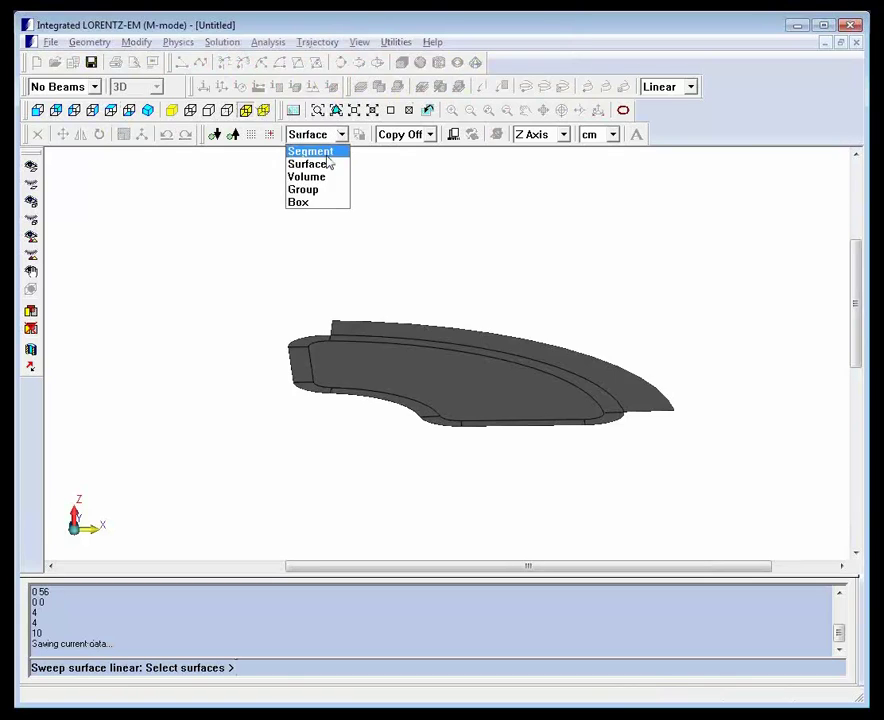
click(300, 205)
click(206, 487)
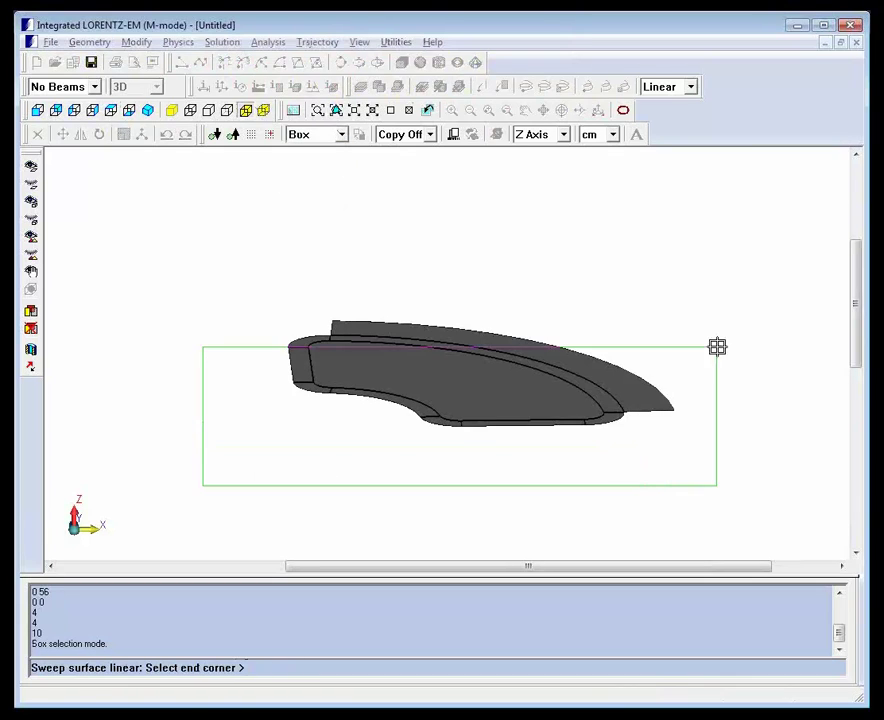
click(740, 213)
right_click(676, 410)
click(675, 409)
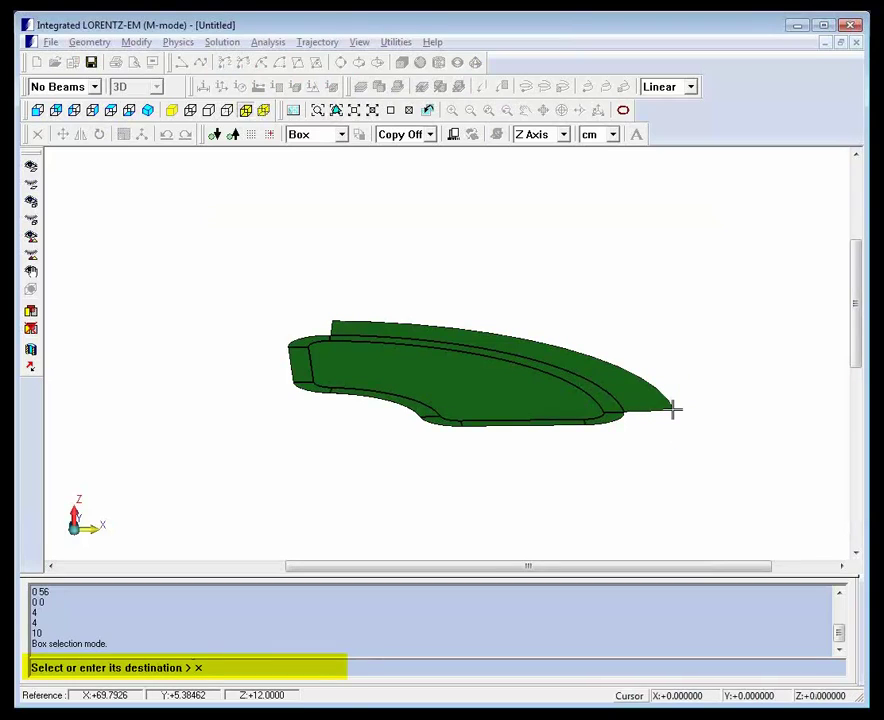
text(x y 2)
key(Return)
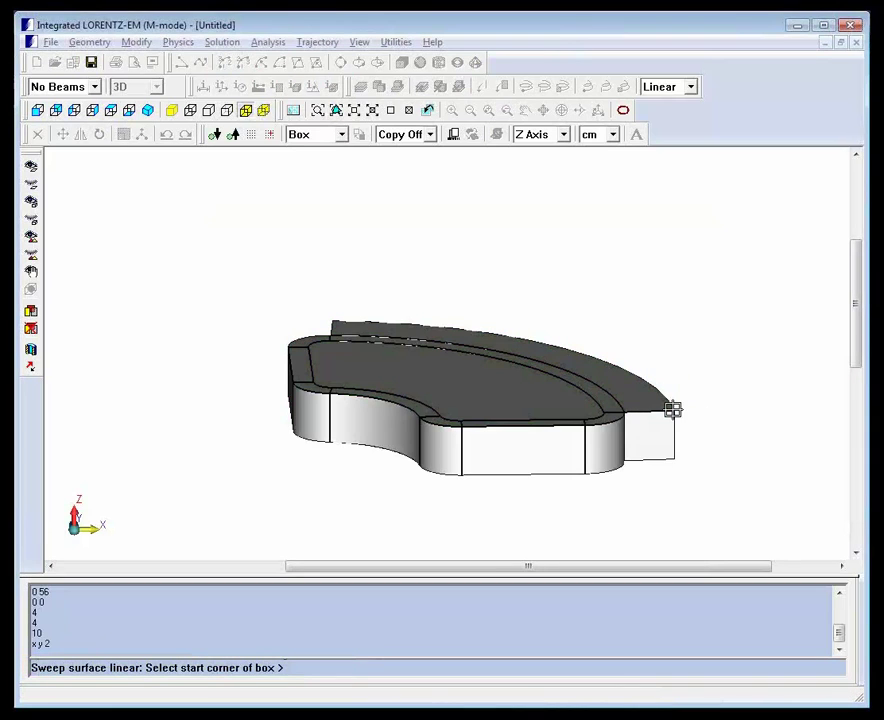
right_click(670, 323)
middle_drag(288, 430, 220, 427)
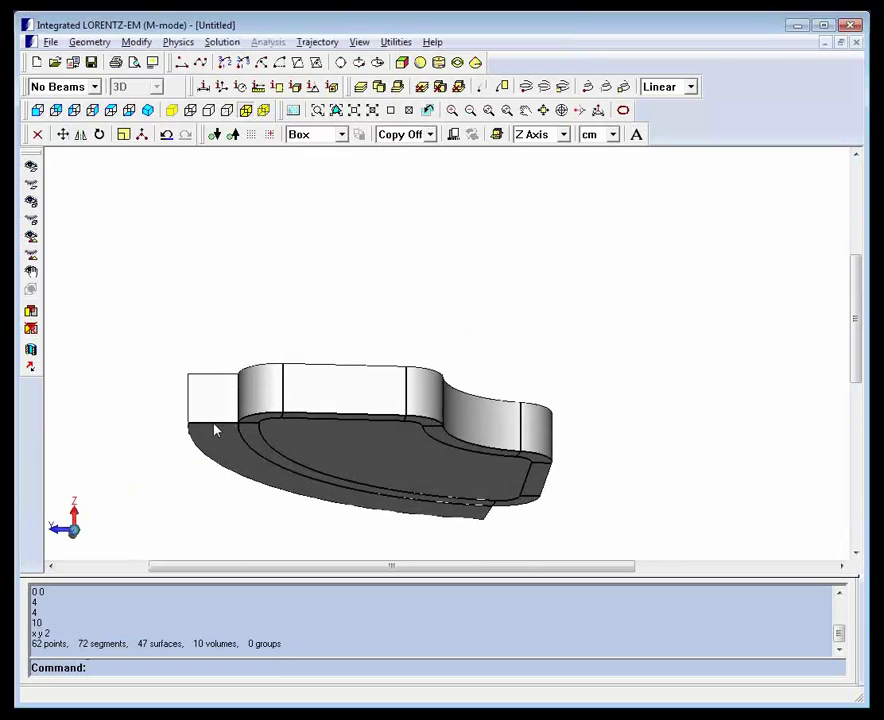
click(505, 87)
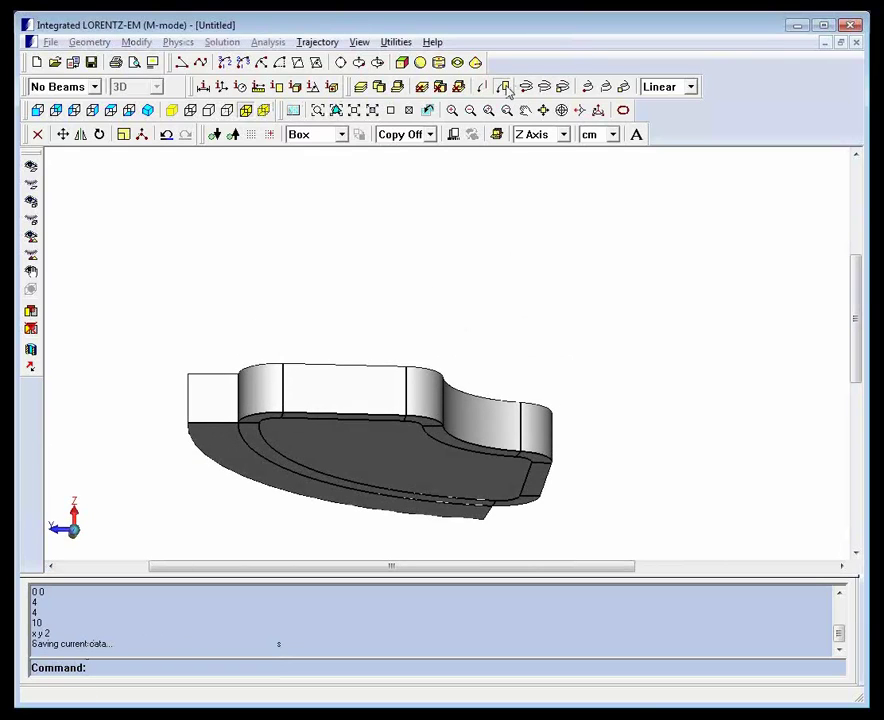
Sweep the outer block's underside face from Z=2 down to Z=0.
click(341, 134)
click(306, 164)
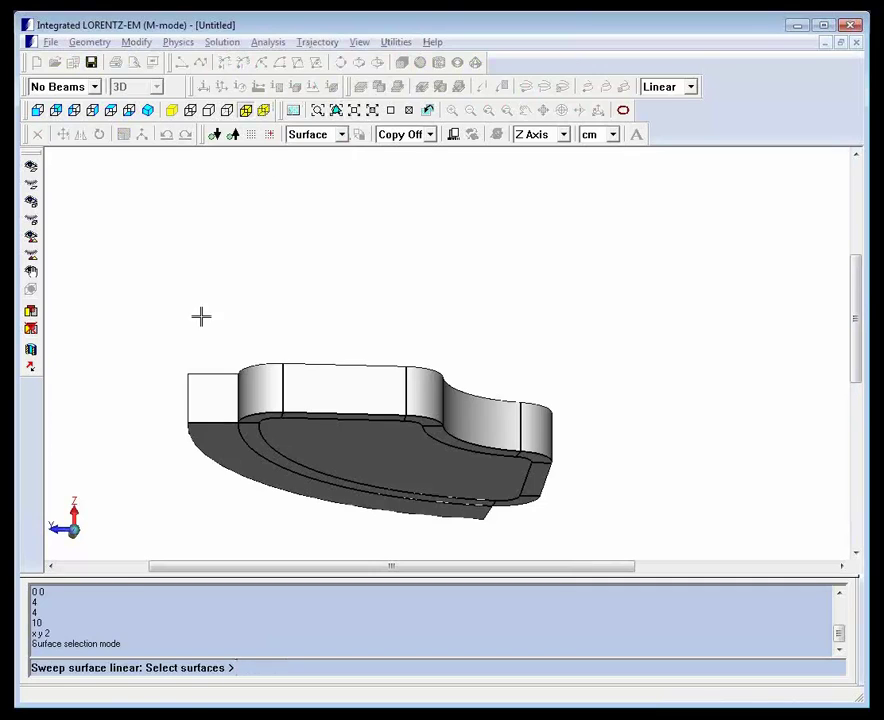
click(202, 455)
middle_drag(124, 284, 142, 306)
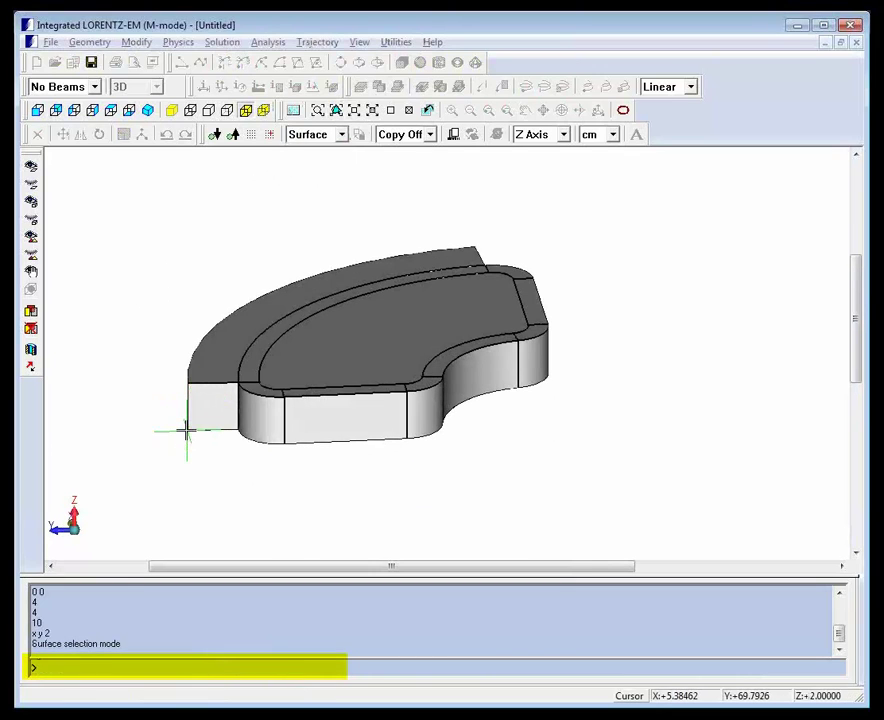
click(186, 430)
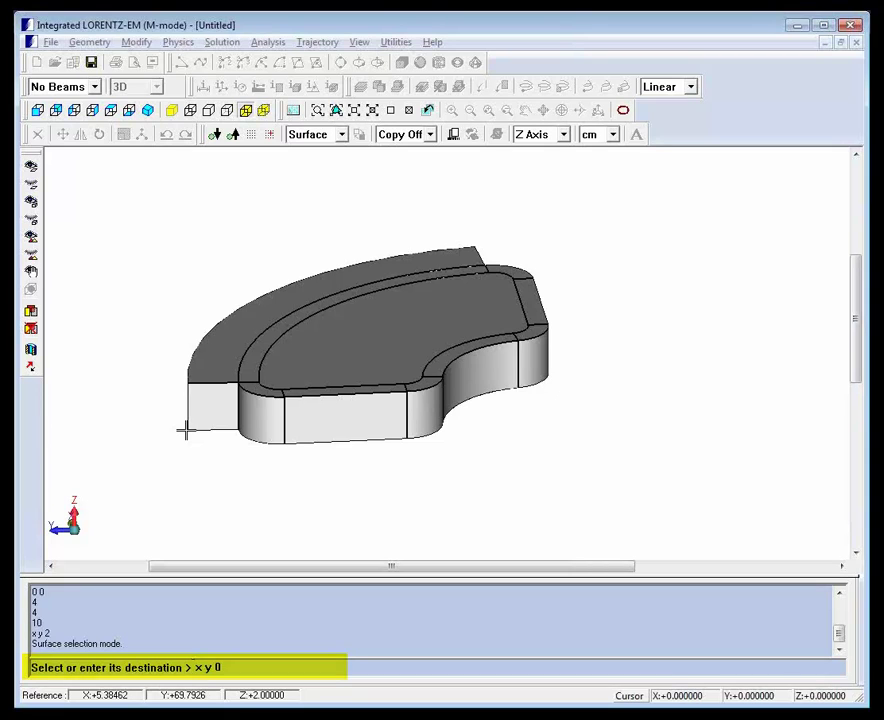
key(Return)
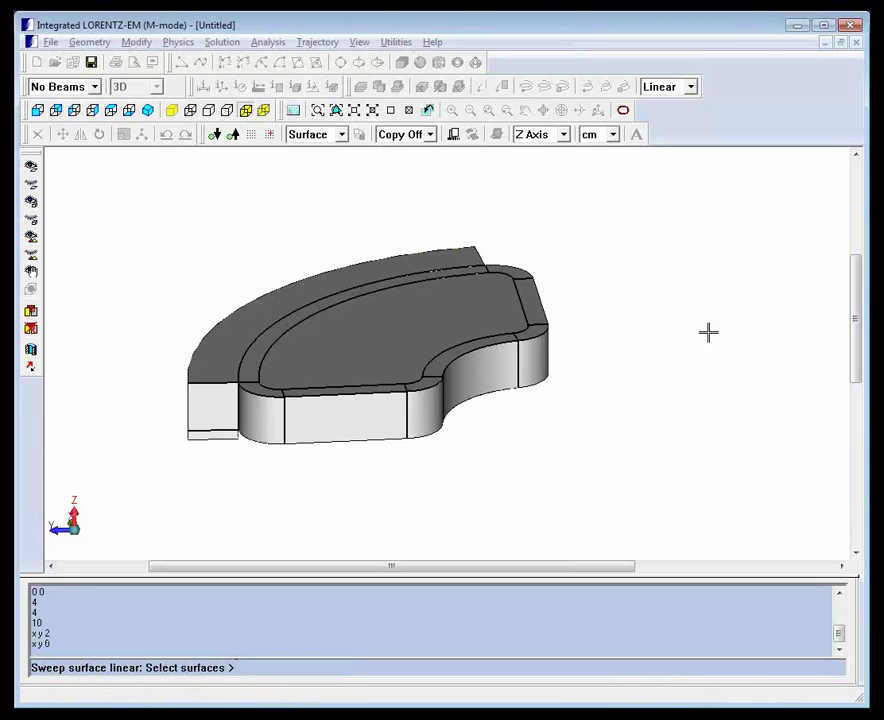
Sweep the inner top face and outer rim strip 12 cm upward with 'x y z+12'.
click(420, 322)
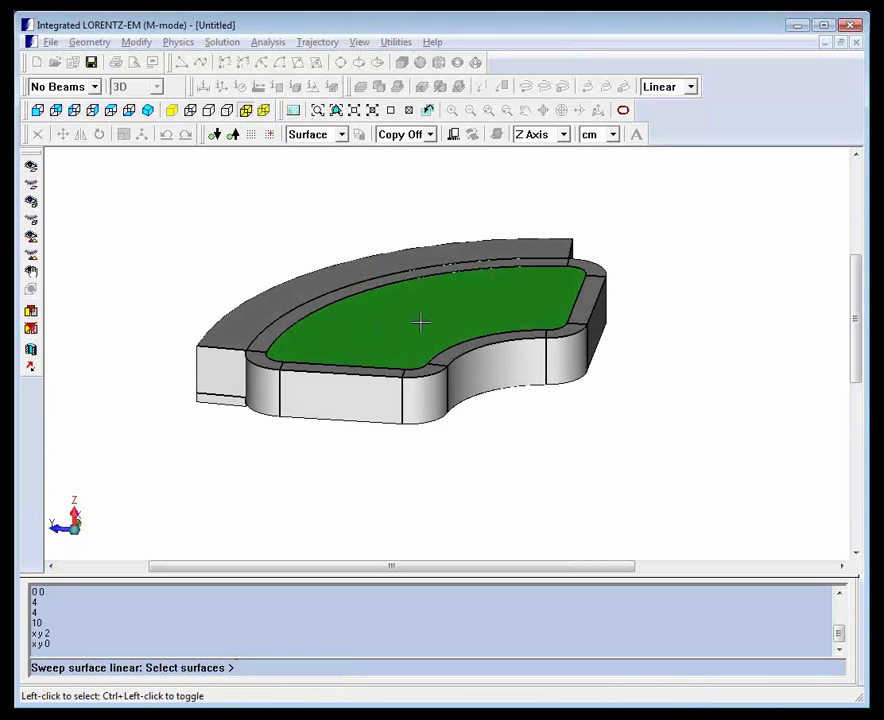
click(344, 272)
key(Return)
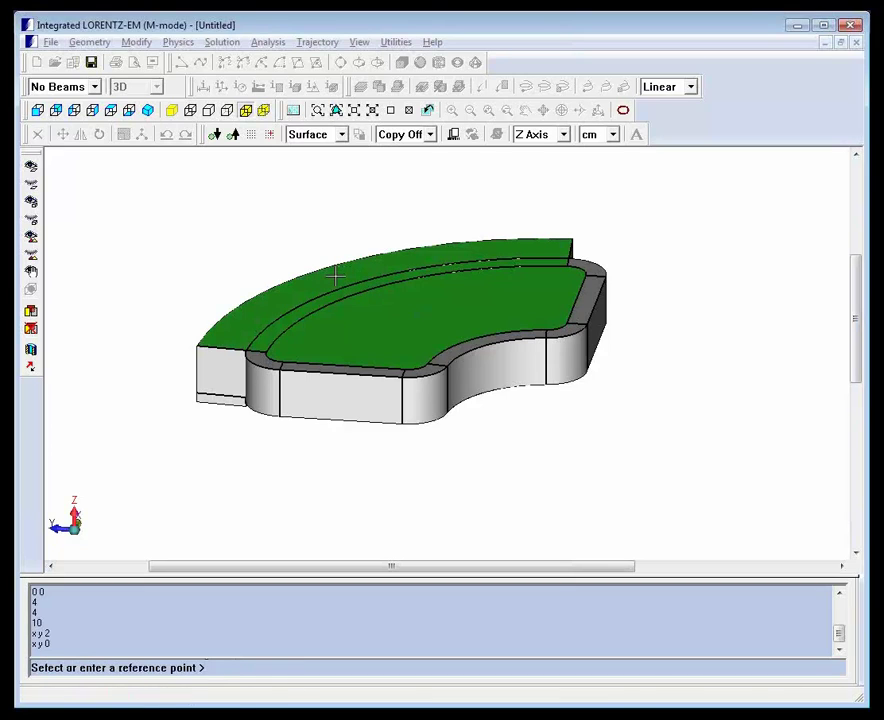
click(196, 345)
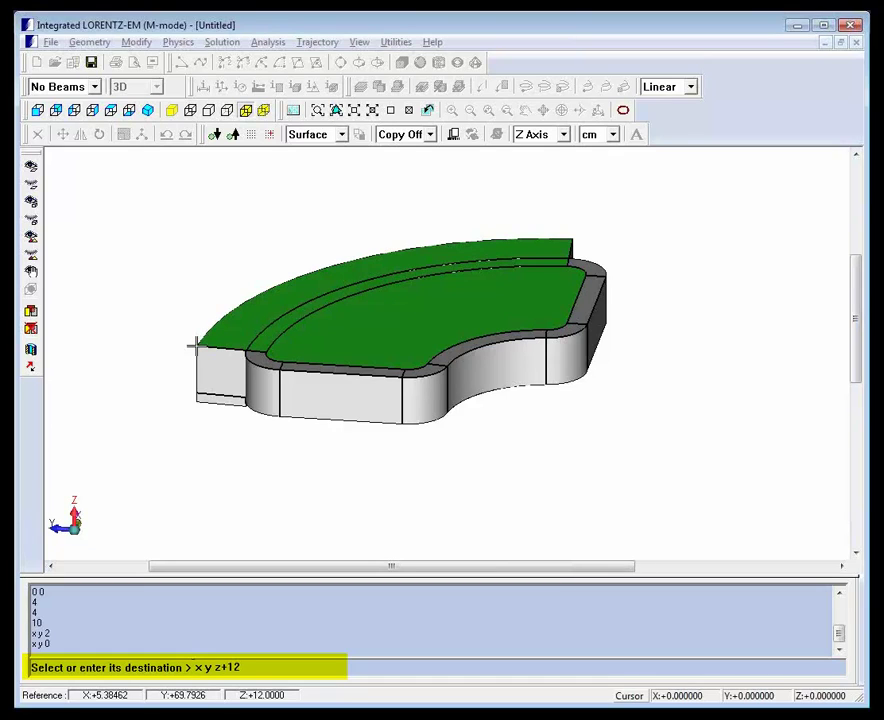
text(x y z+12)
key(Return)
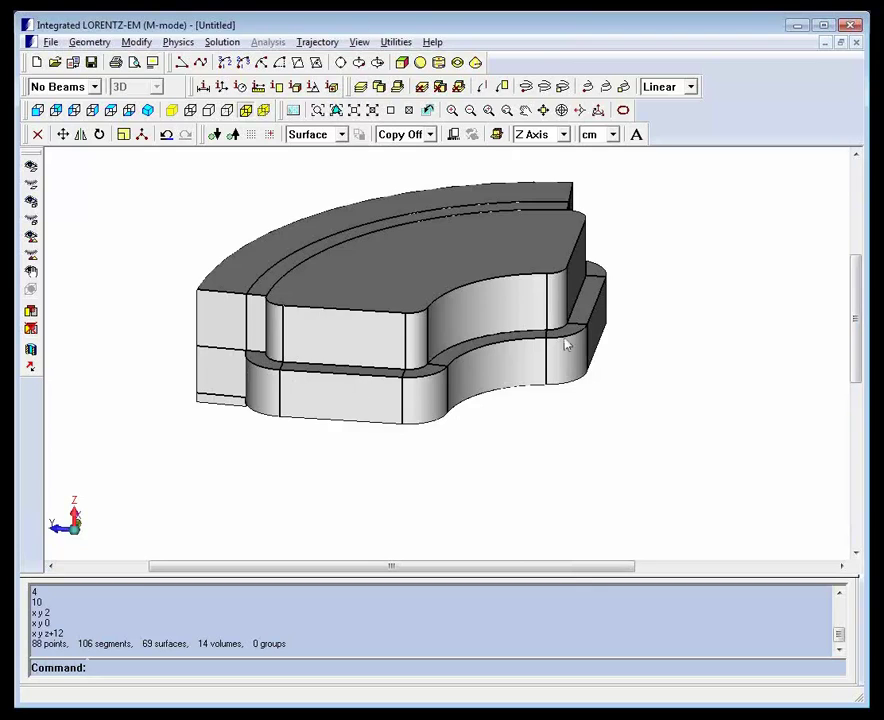
middle_drag(565, 345, 470, 430)
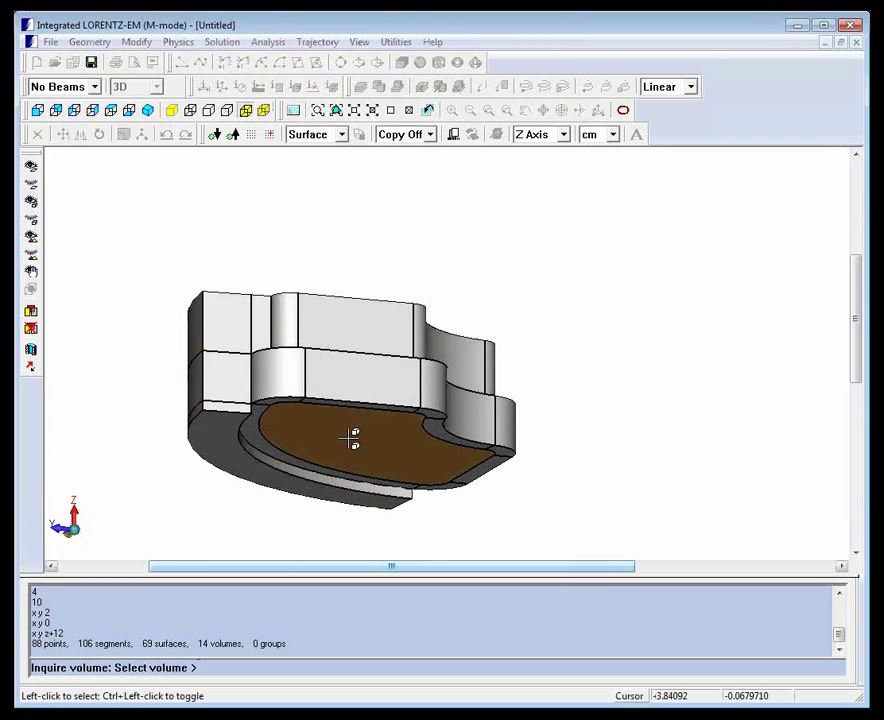
middle_drag(566, 266, 420, 220)
Delete the raised block's inner top face and outer top strip.
key(Escape)
click(136, 42)
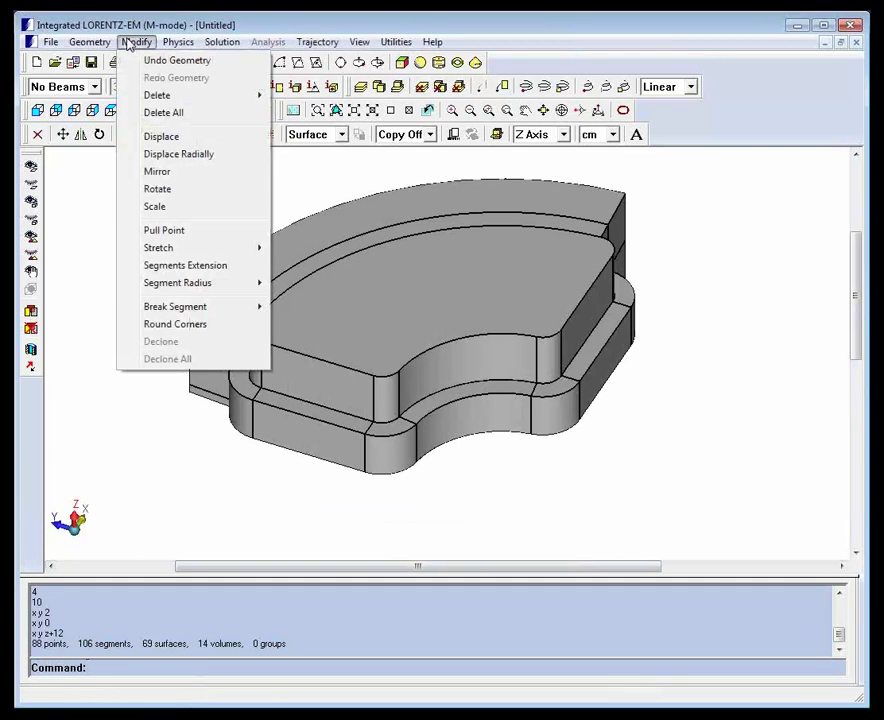
mouse_move(193, 97)
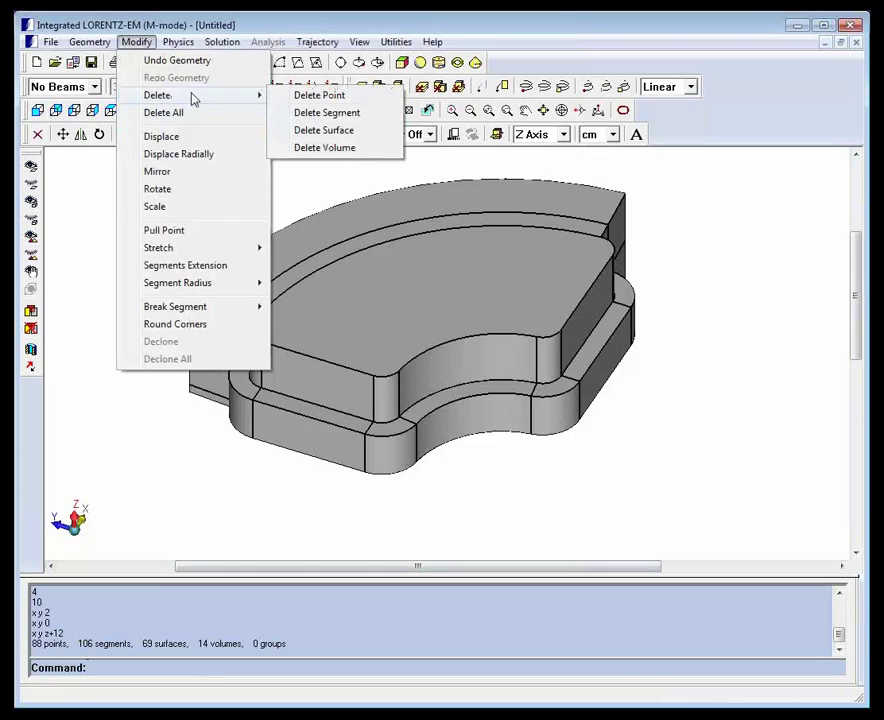
click(316, 136)
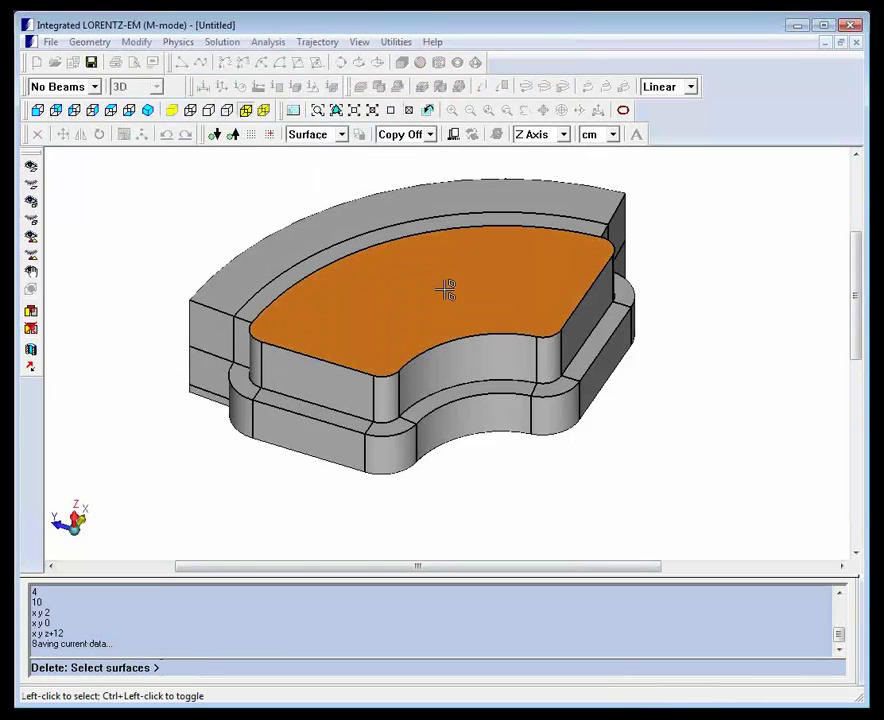
click(446, 286)
click(375, 207)
right_click(377, 212)
Delete the inner wall and inner floor faces to open the recess.
click(399, 256)
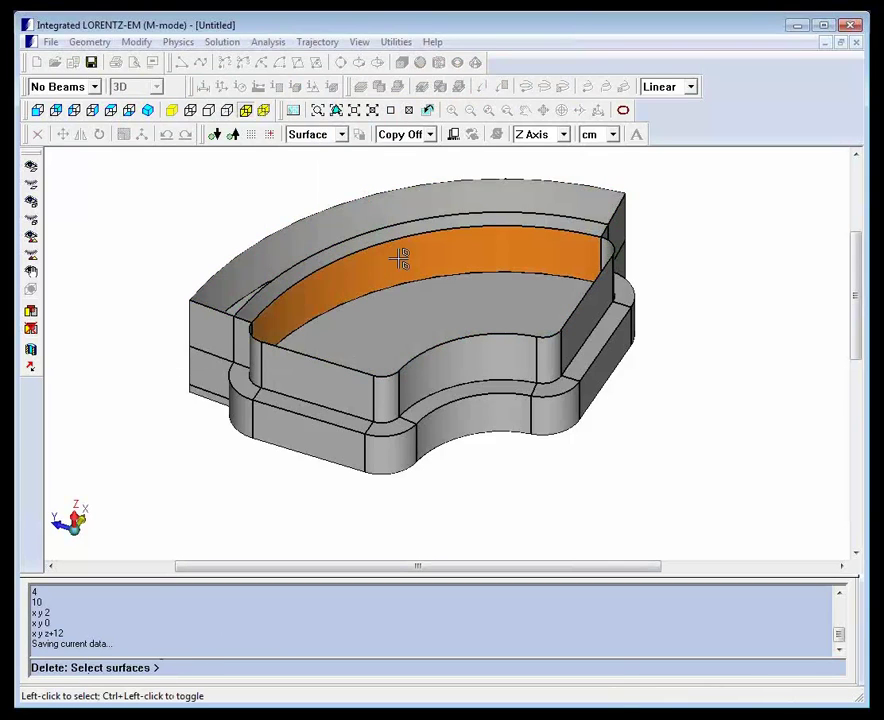
right_click(382, 236)
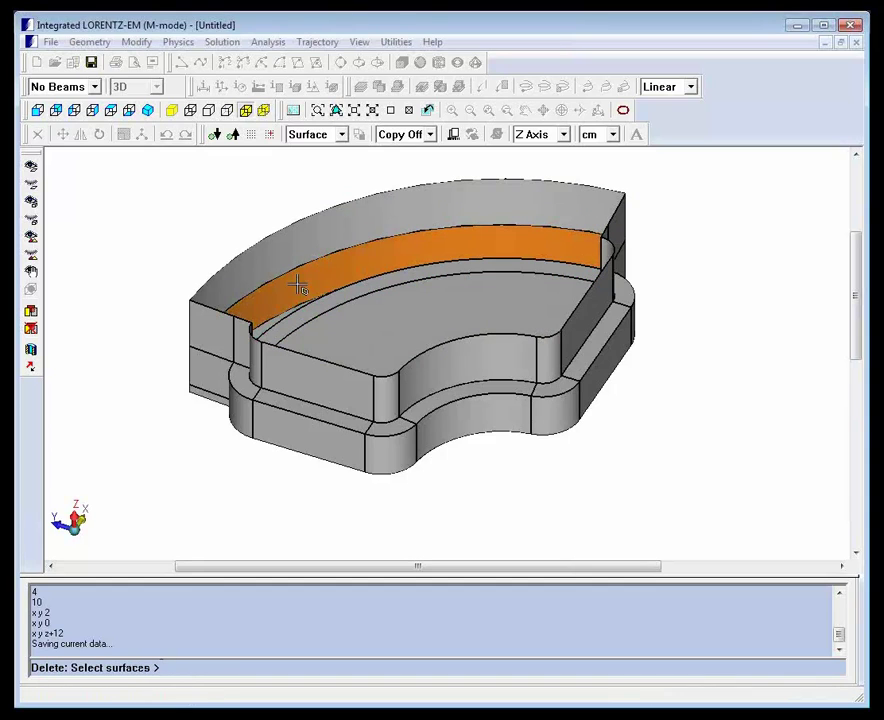
click(397, 306)
right_click(397, 306)
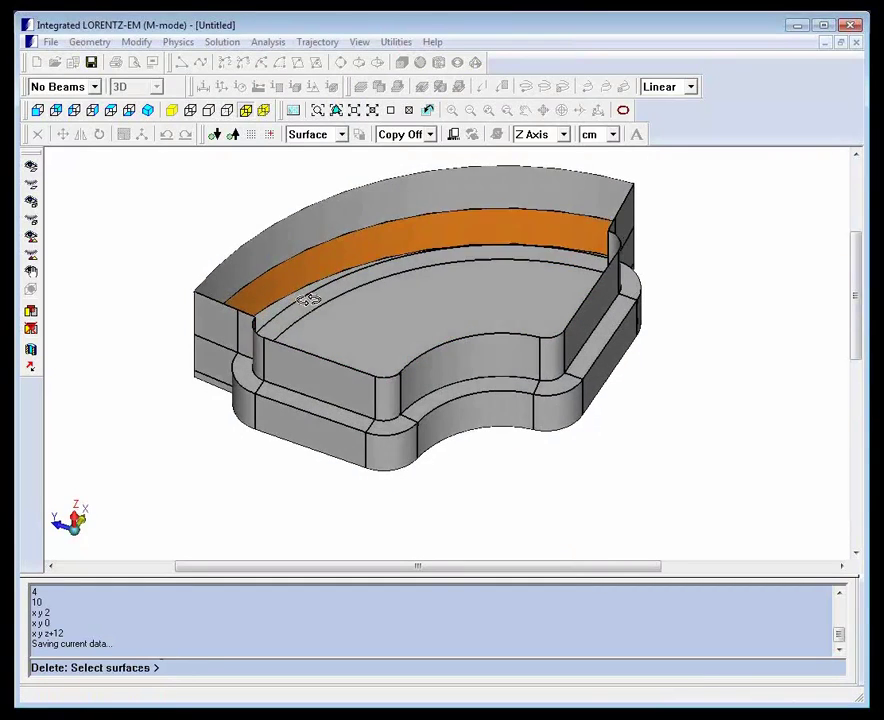
right_click(524, 440)
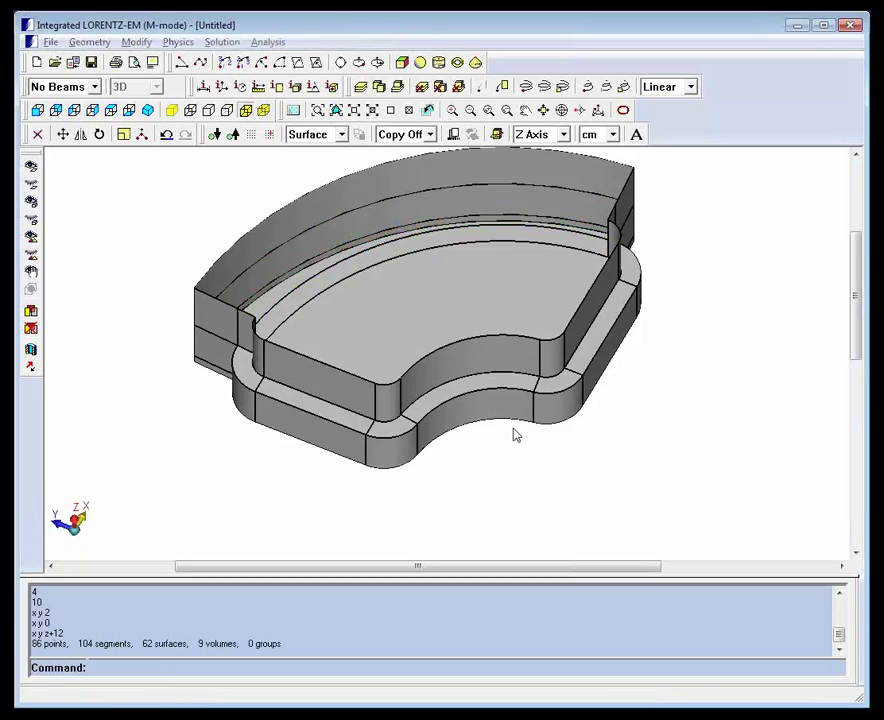
right_drag(536, 421, 230, 310)
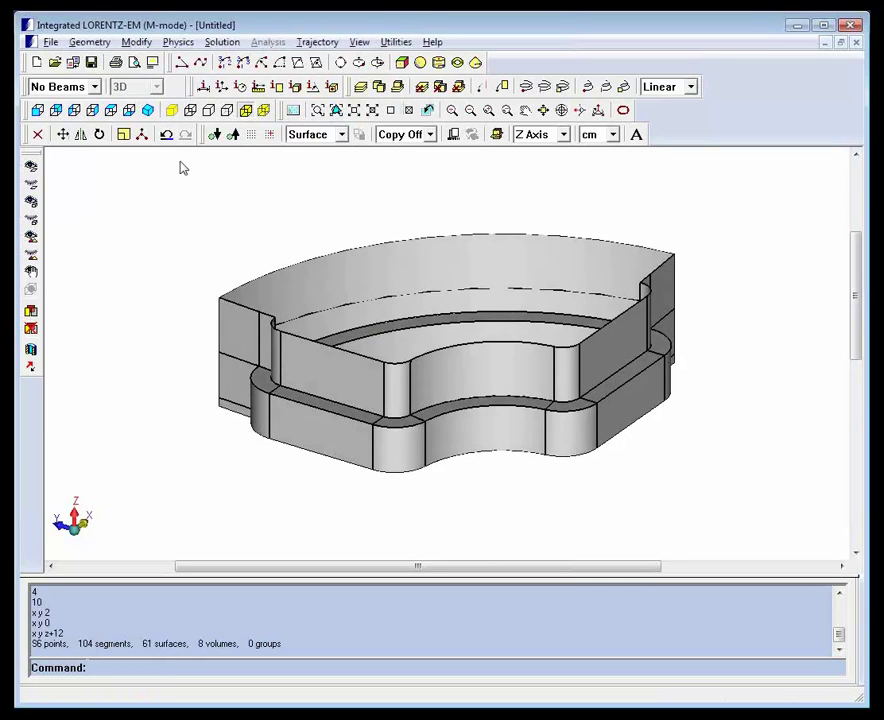
Query the coordinates of the model's corner point.
click(204, 88)
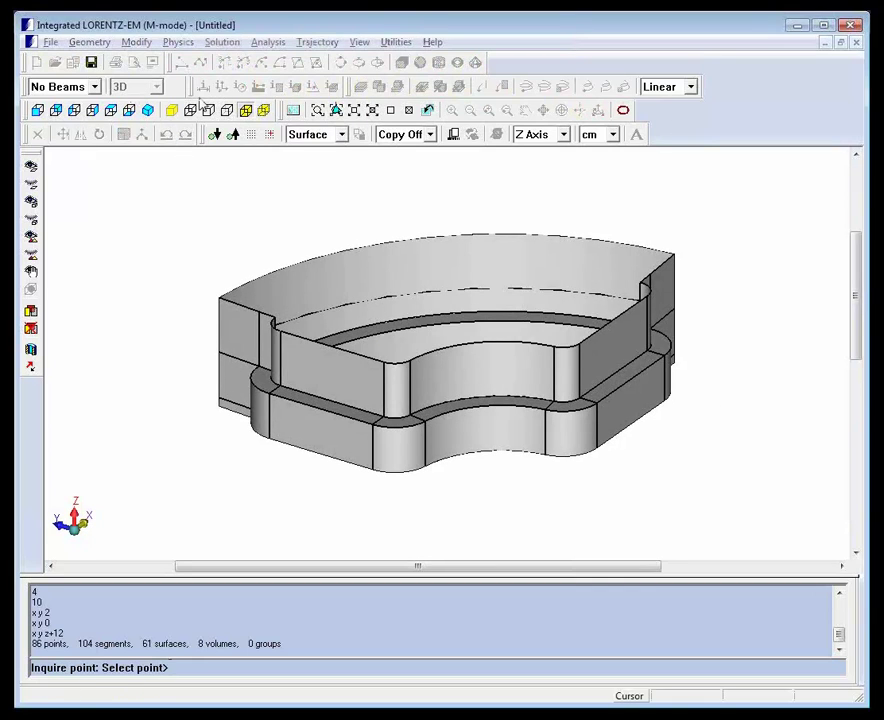
click(217, 297)
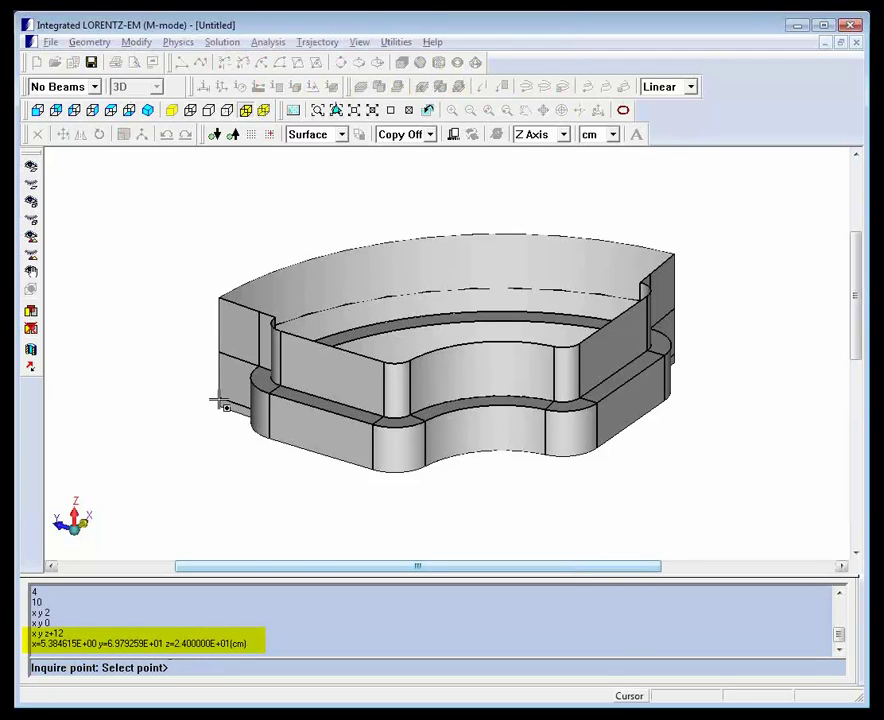
key(Escape)
Define surfaces on the Z plane at depth 24.
click(89, 42)
mouse_move(114, 210)
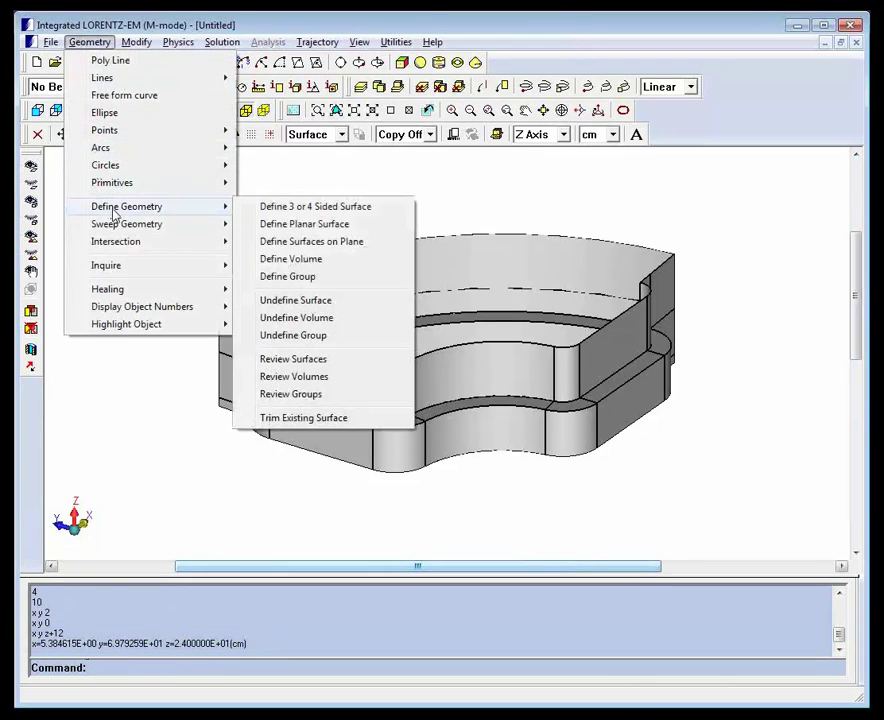
click(352, 246)
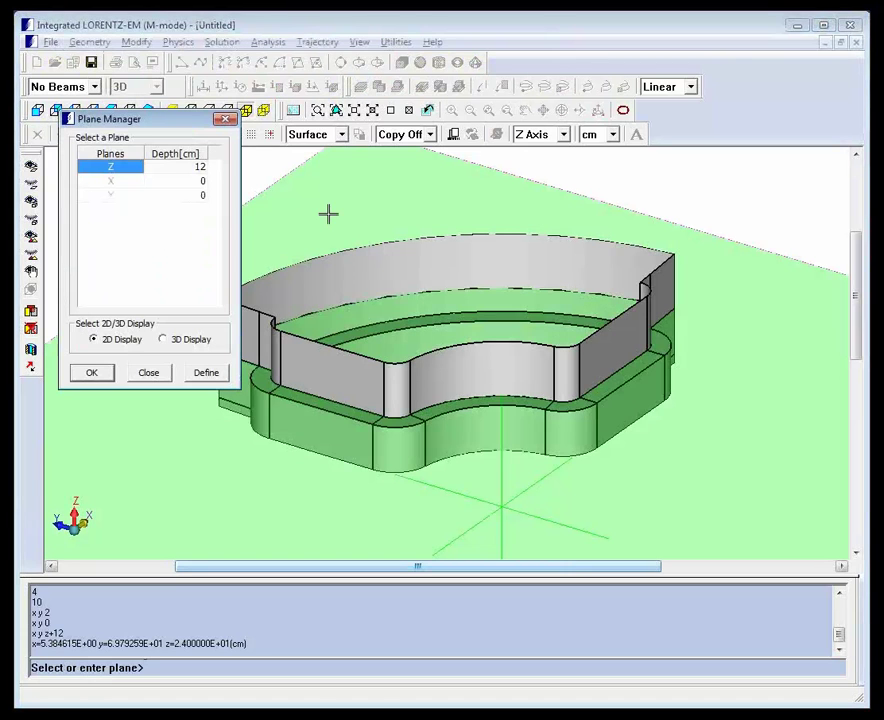
click(204, 172)
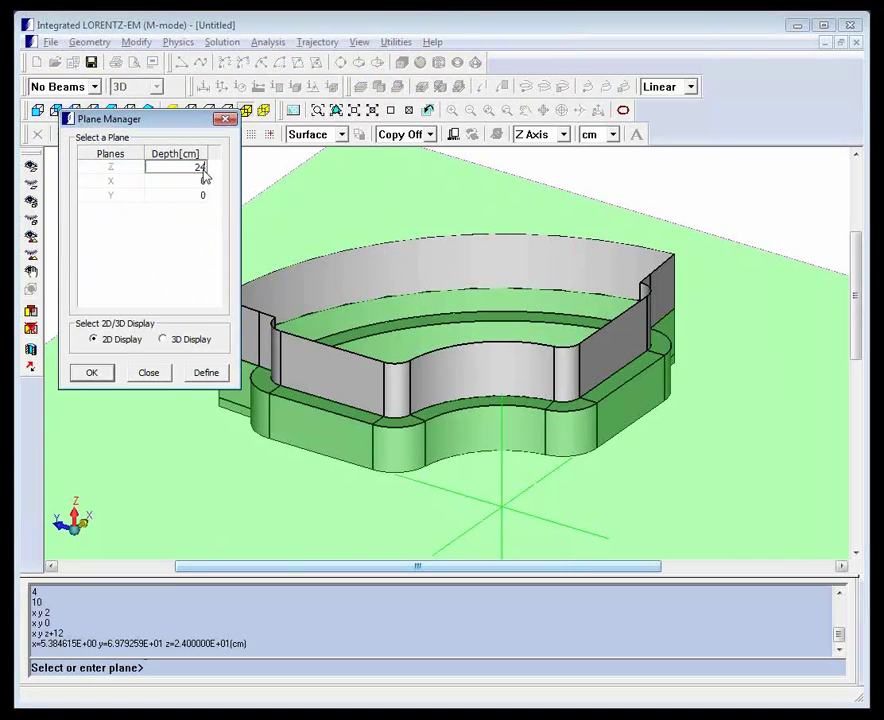
key(Return)
click(93, 375)
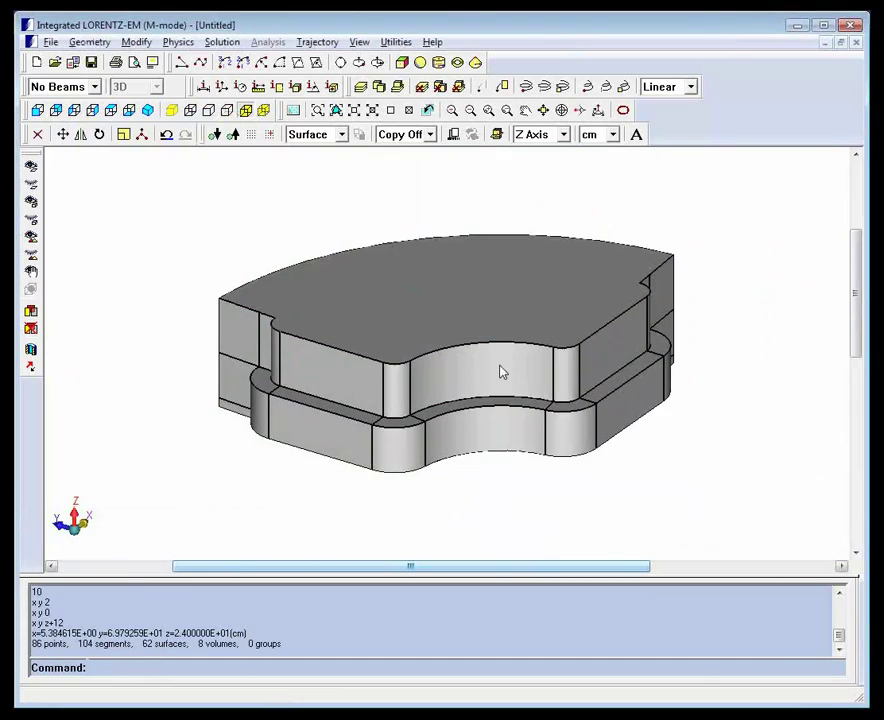
Define a volume from the new Z=24 top surface, filling the cavity below.
click(381, 88)
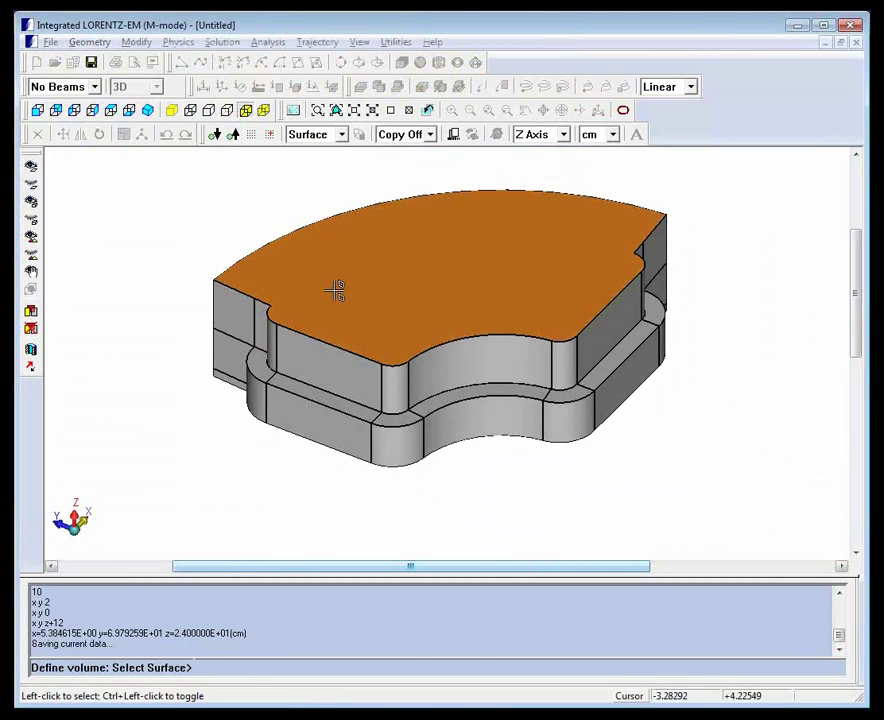
click(336, 290)
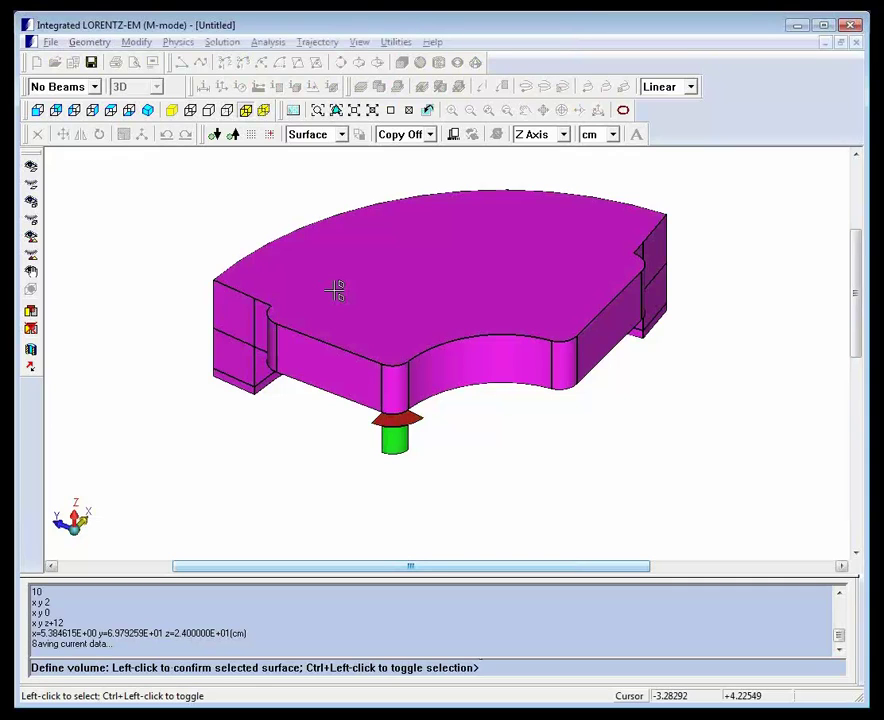
click(336, 290)
right_click(336, 290)
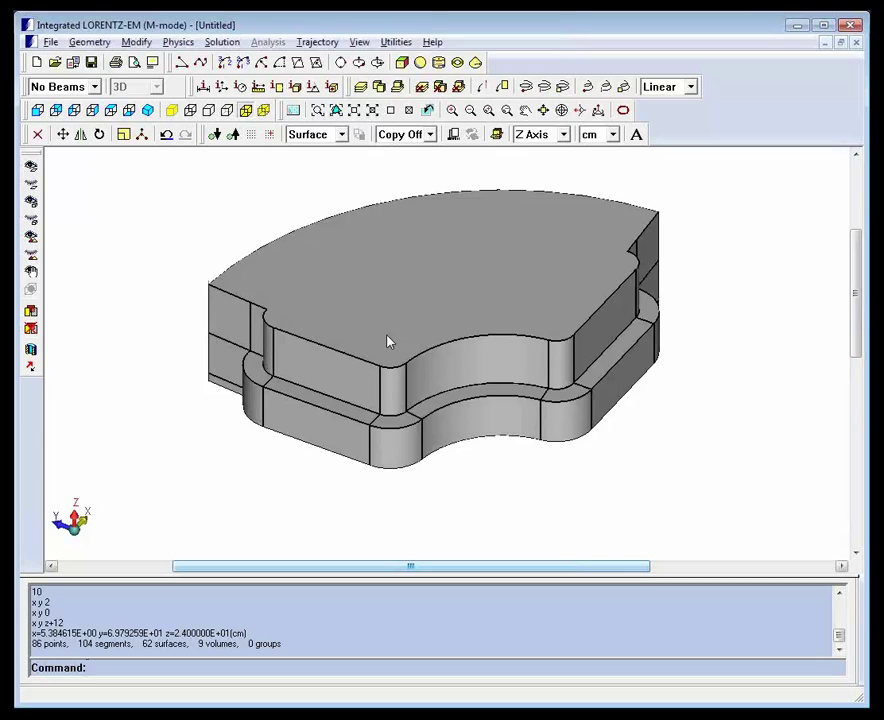
In the Material Table, give the top yoke volume Steel (linear), then hide it.
click(178, 43)
click(210, 102)
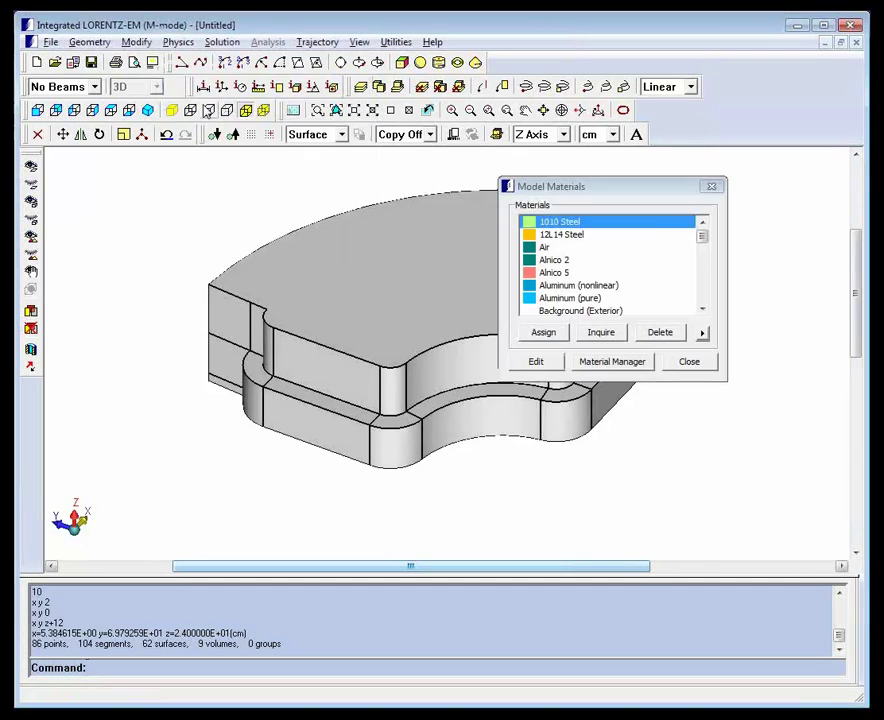
scroll(600, 260, down, 10)
click(563, 272)
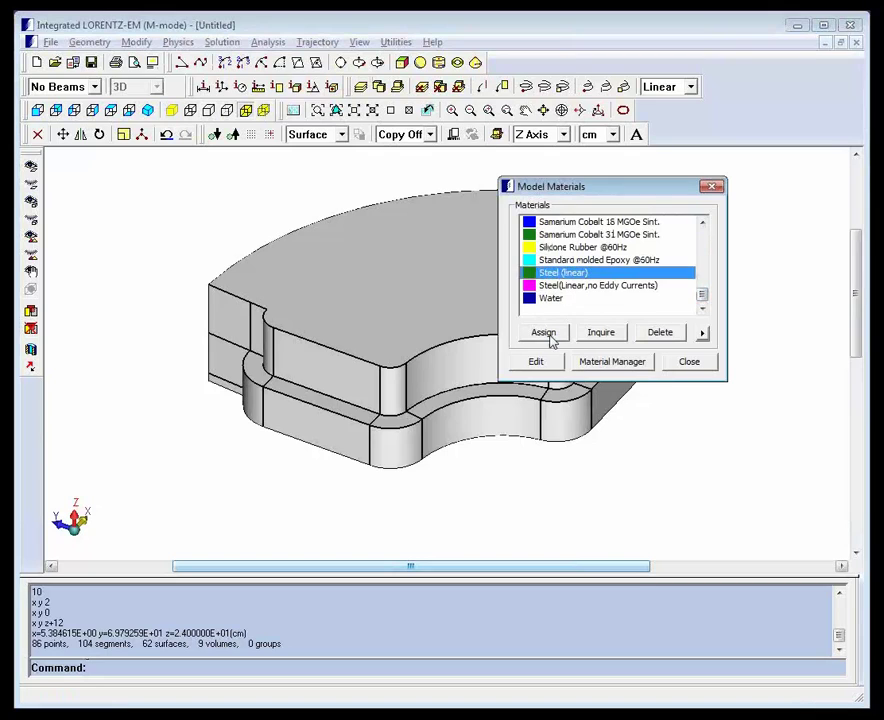
click(418, 277)
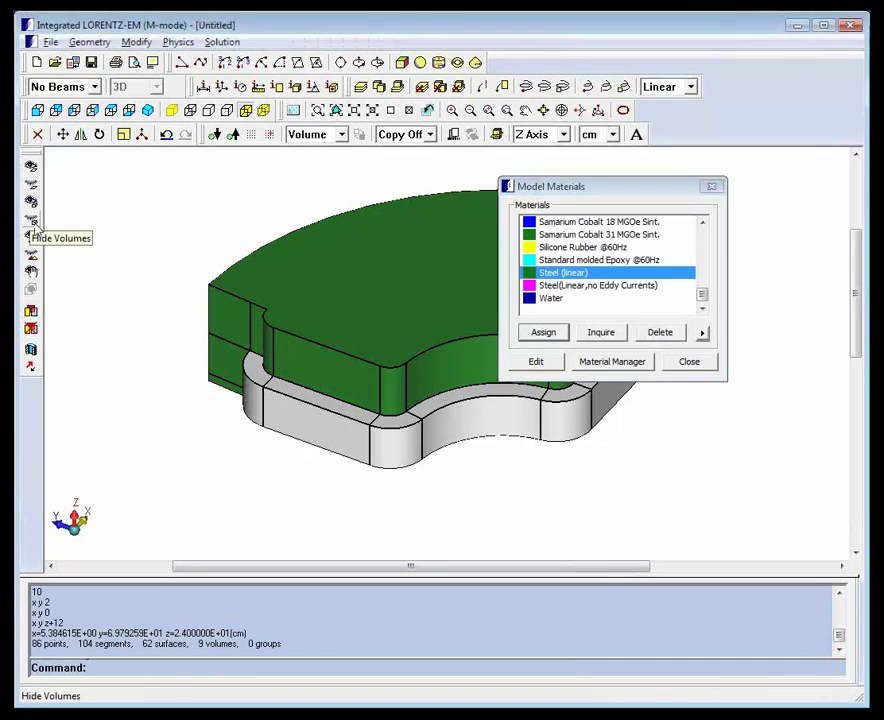
click(31, 229)
click(330, 301)
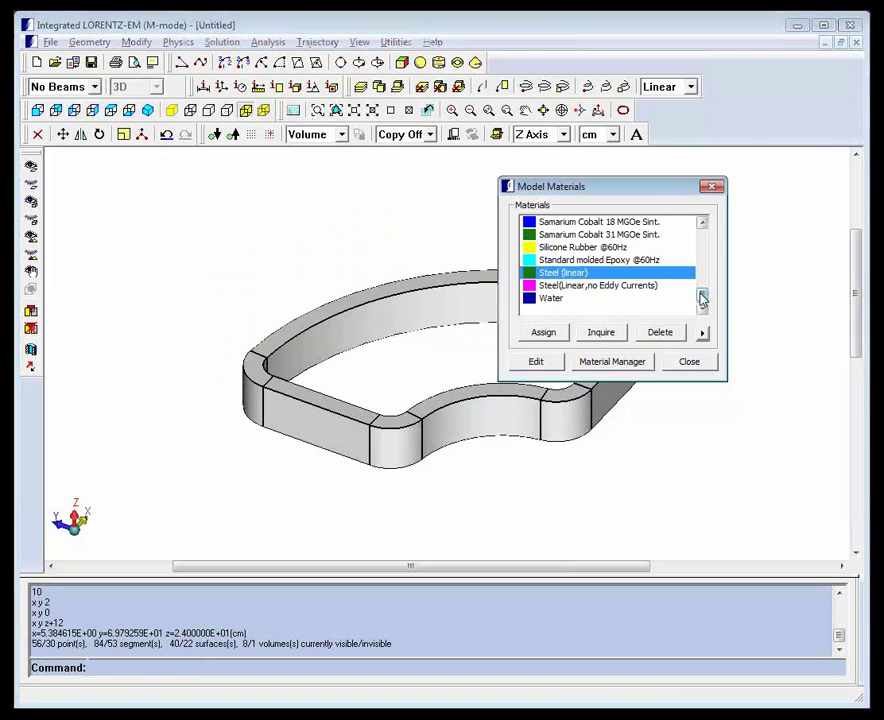
Assign Copper to all seven coil ring segments and close the materials table.
drag(702, 298, 700, 253)
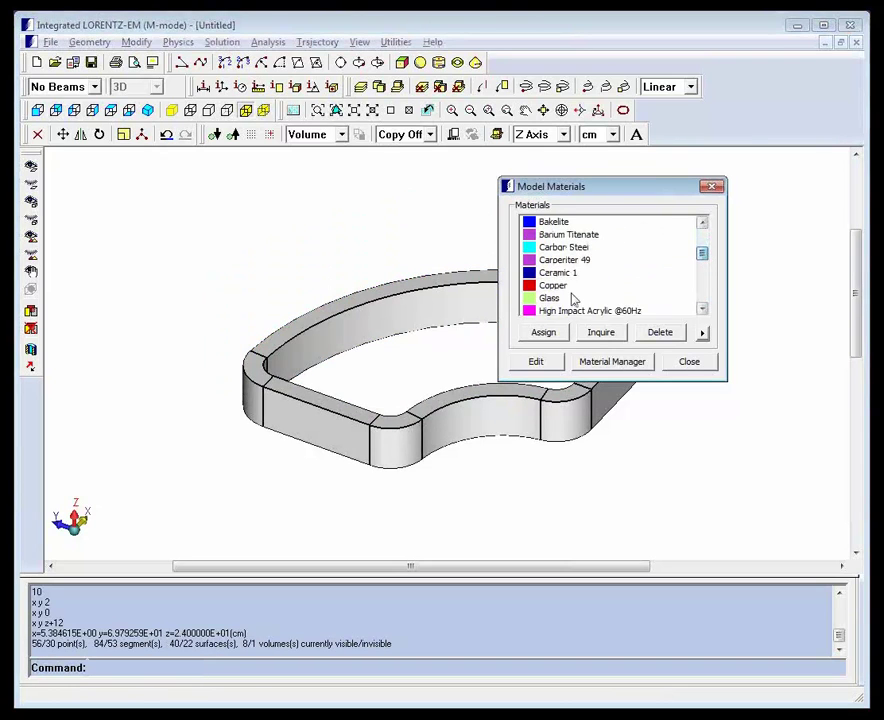
click(556, 287)
click(545, 333)
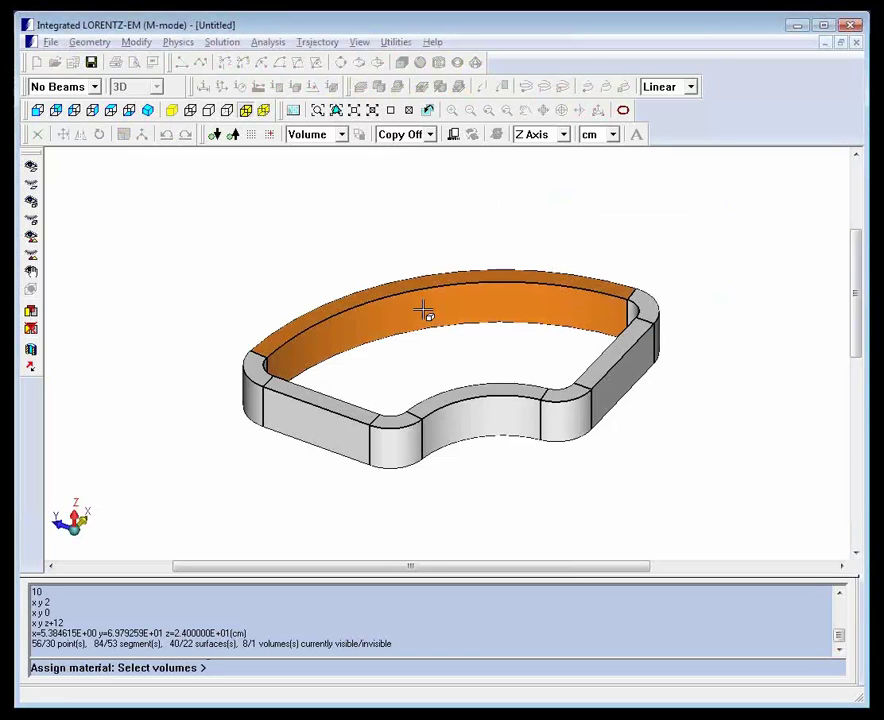
click(499, 296)
click(645, 310)
click(565, 410)
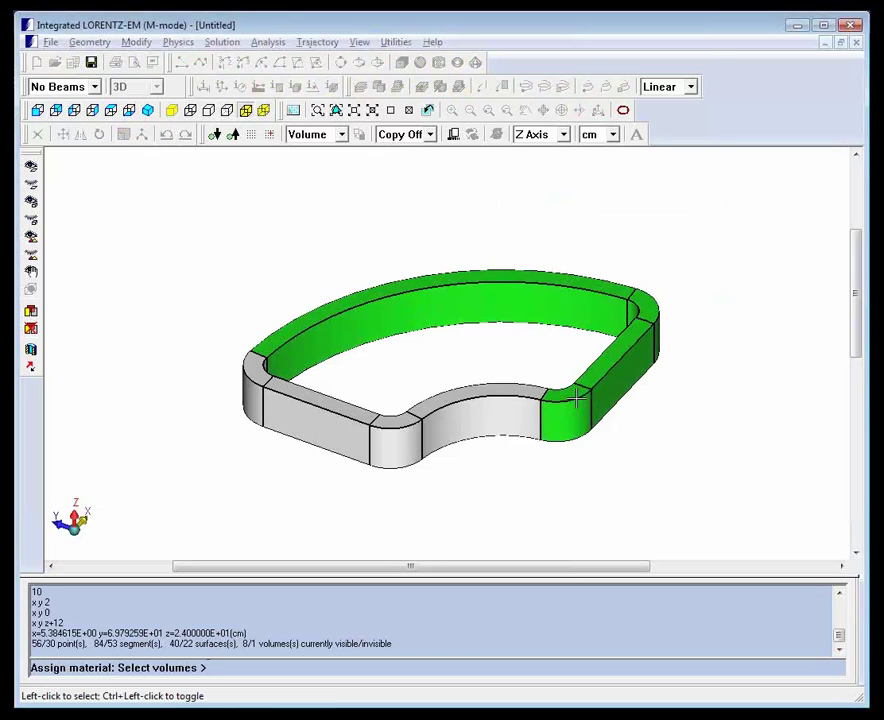
click(522, 406)
click(412, 428)
click(325, 427)
click(252, 392)
right_click(200, 304)
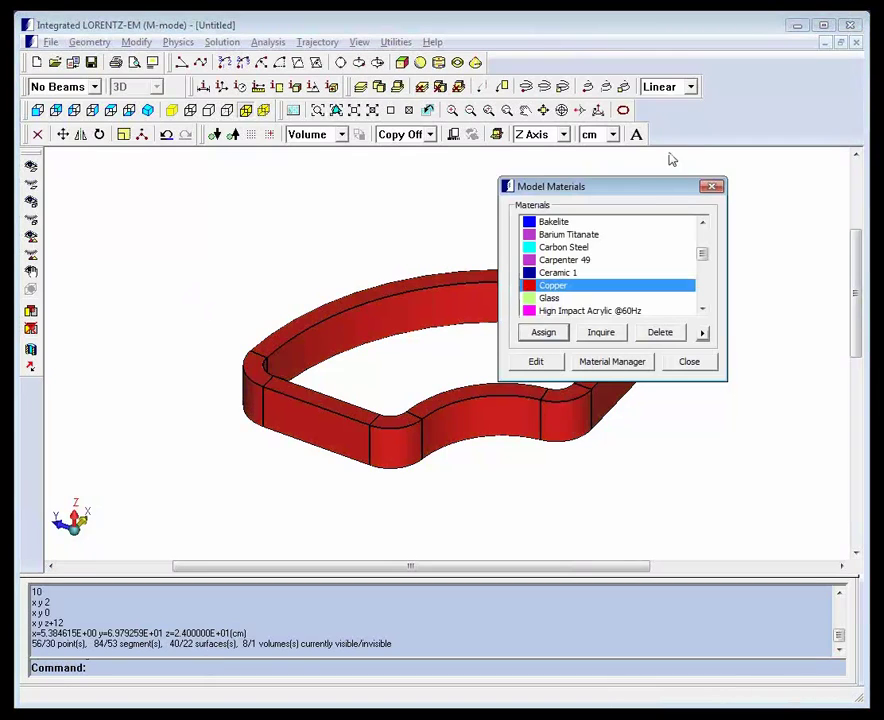
click(711, 186)
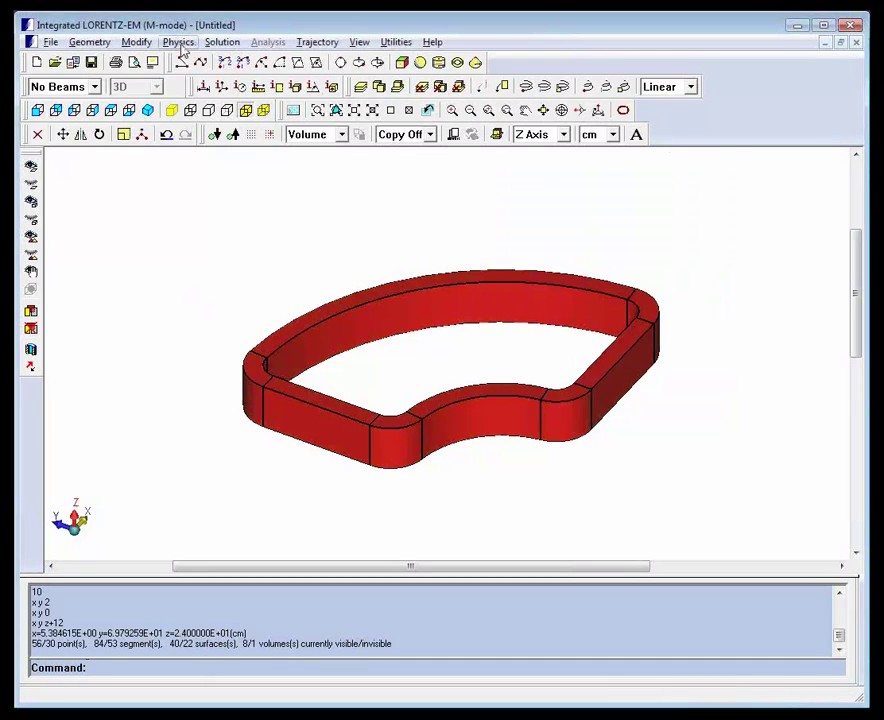
Assign a 1000 A volume current from the coil's end block entry surface through all connected segments.
click(180, 43)
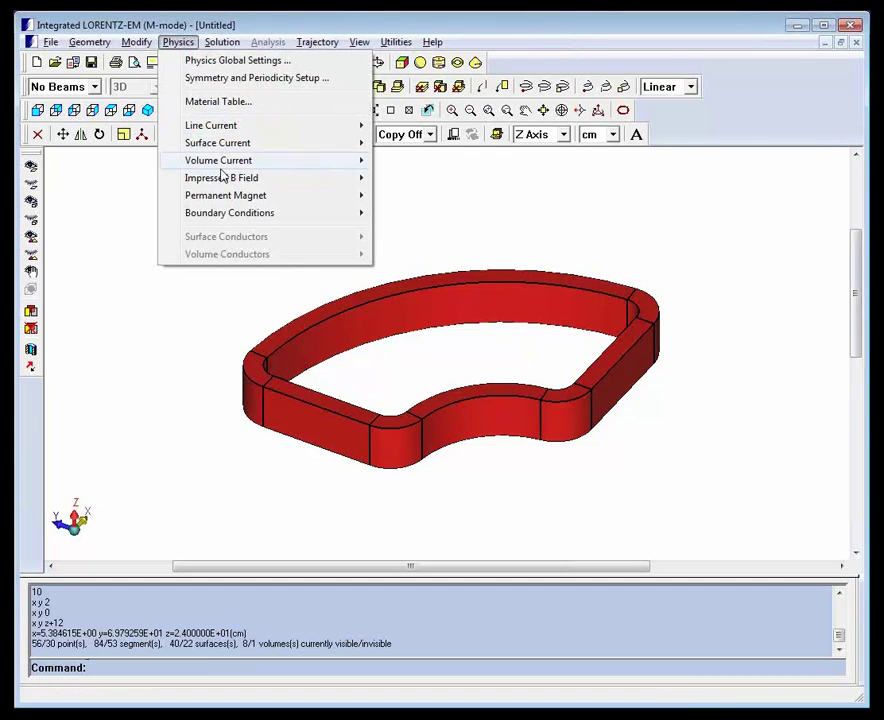
mouse_move(227, 162)
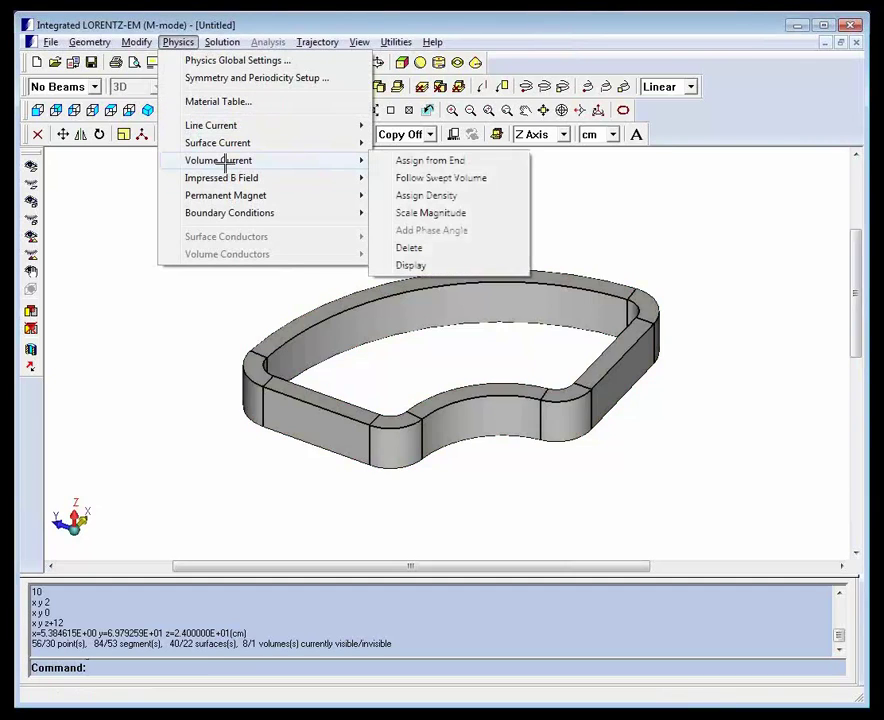
click(453, 160)
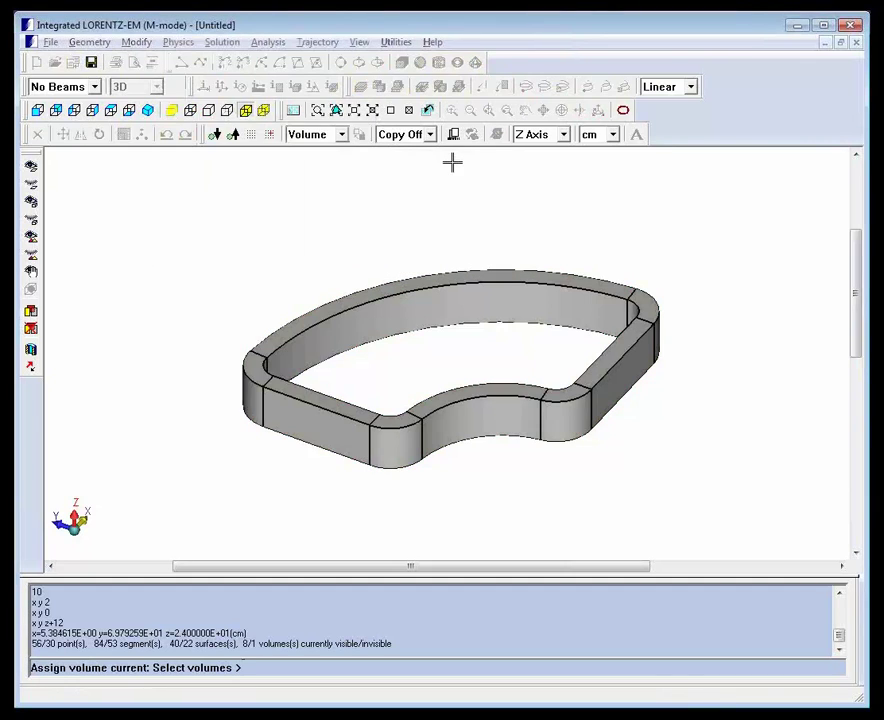
click(574, 420)
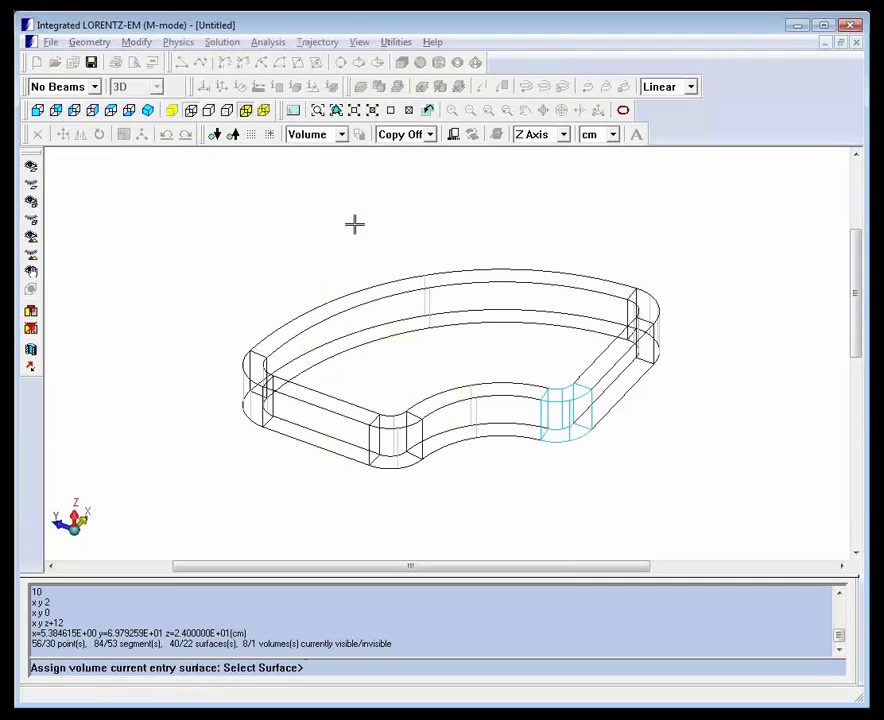
click(548, 414)
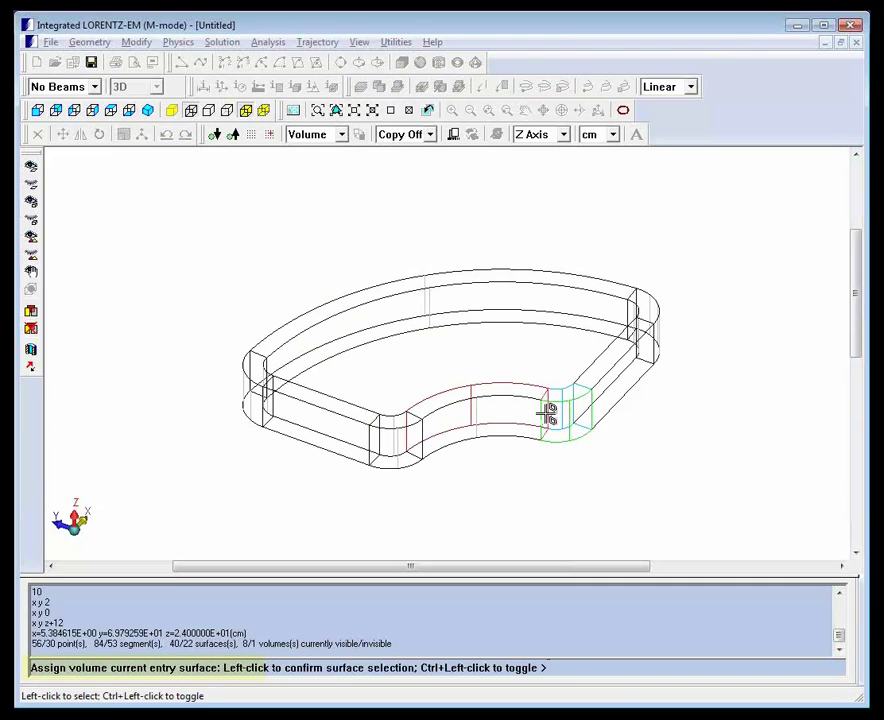
click(548, 414)
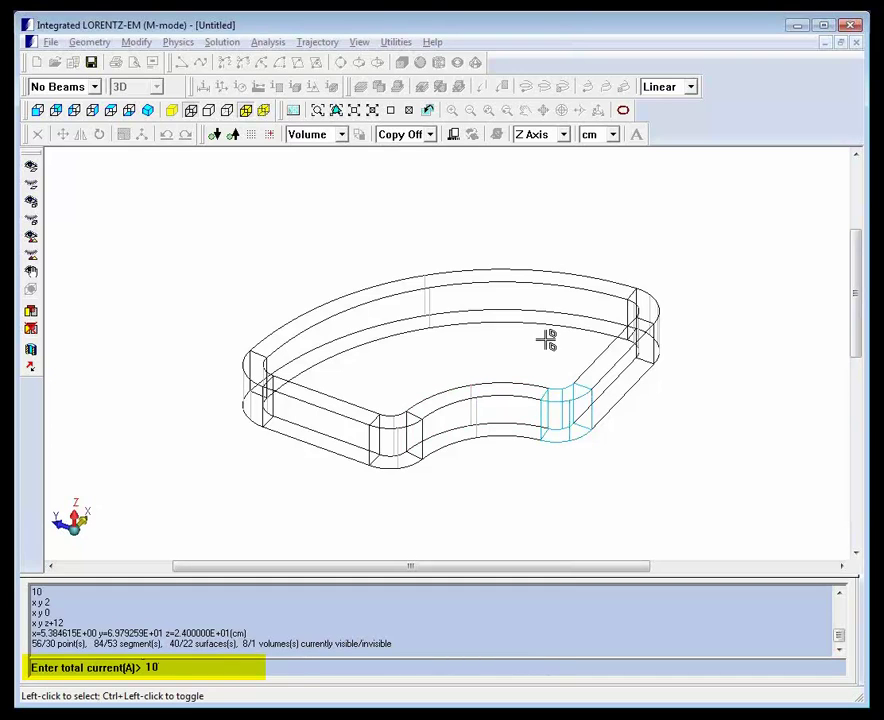
key(Return)
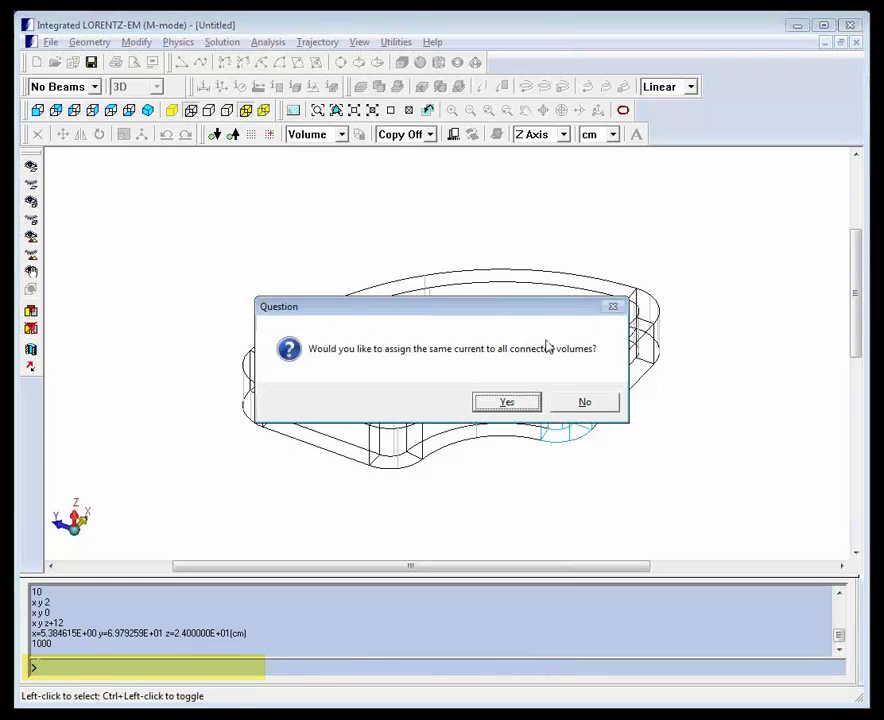
click(504, 403)
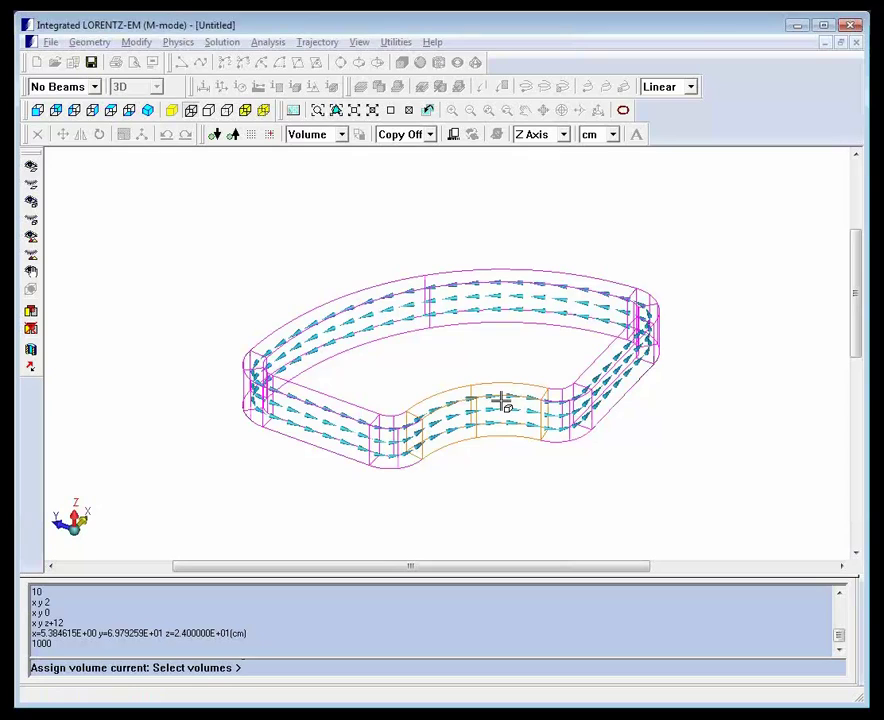
Unhide the yoke, set Copy On, and begin Mirror Geometry by choosing the selection type.
click(31, 236)
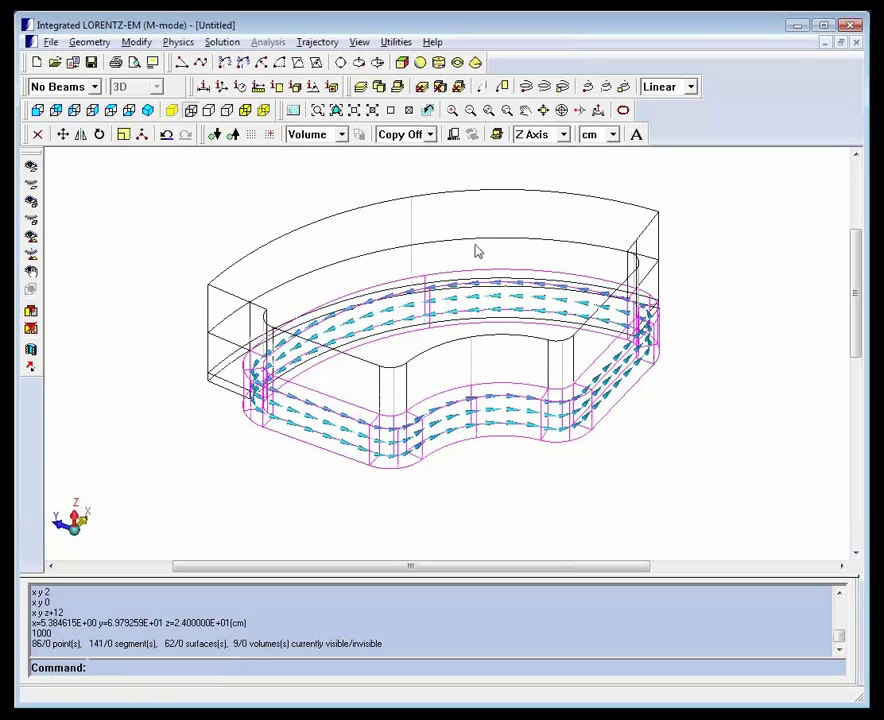
middle_drag(543, 468, 550, 456)
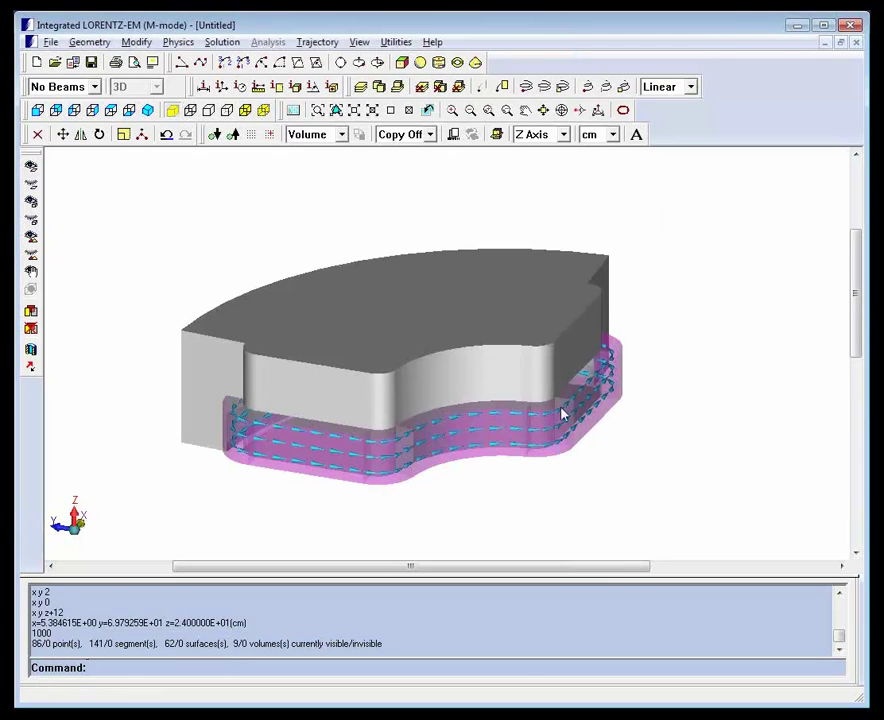
click(429, 134)
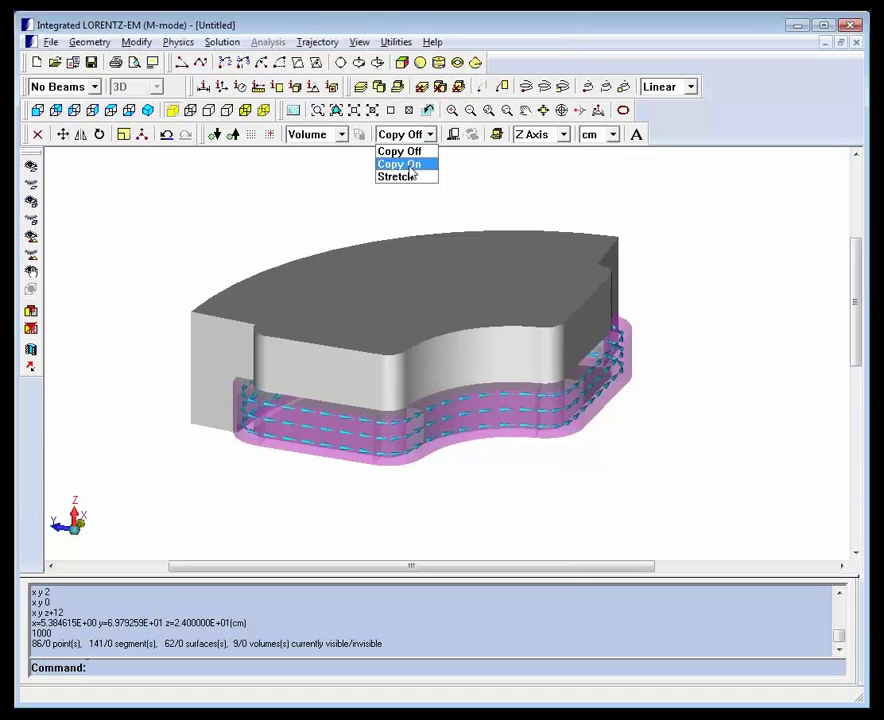
click(401, 164)
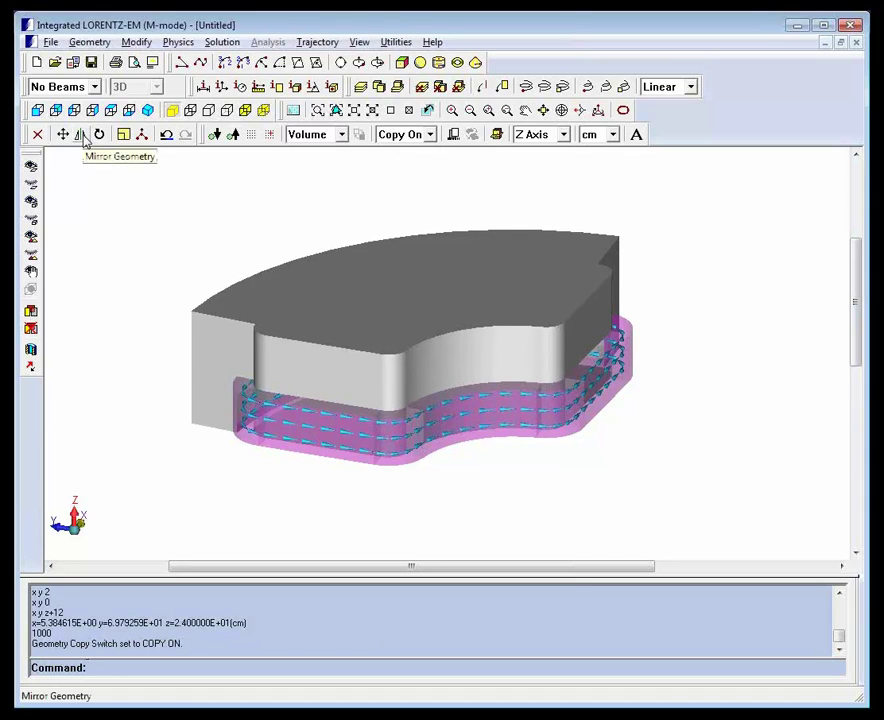
click(82, 134)
click(342, 134)
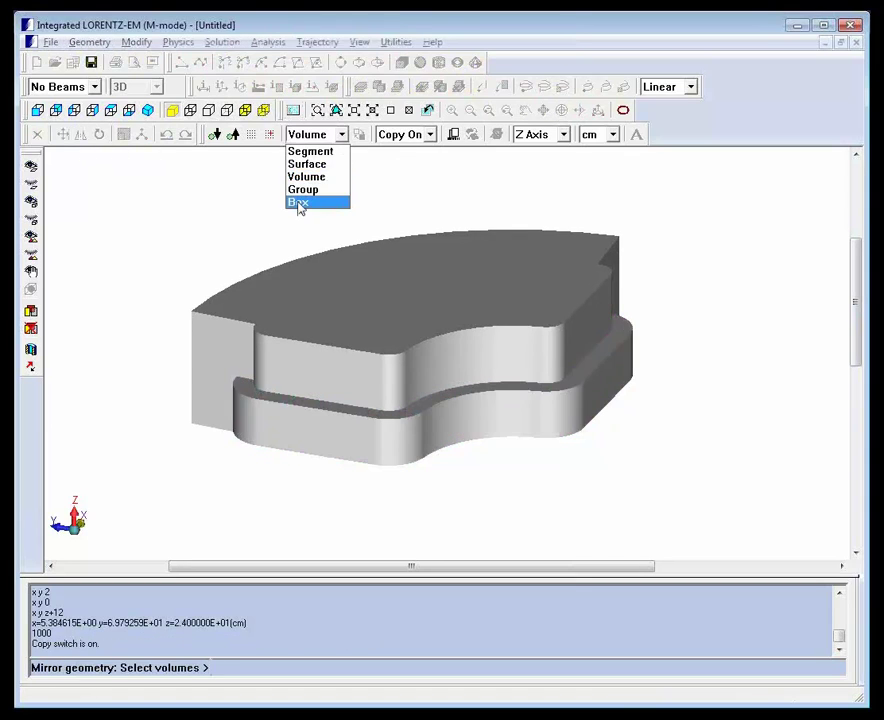